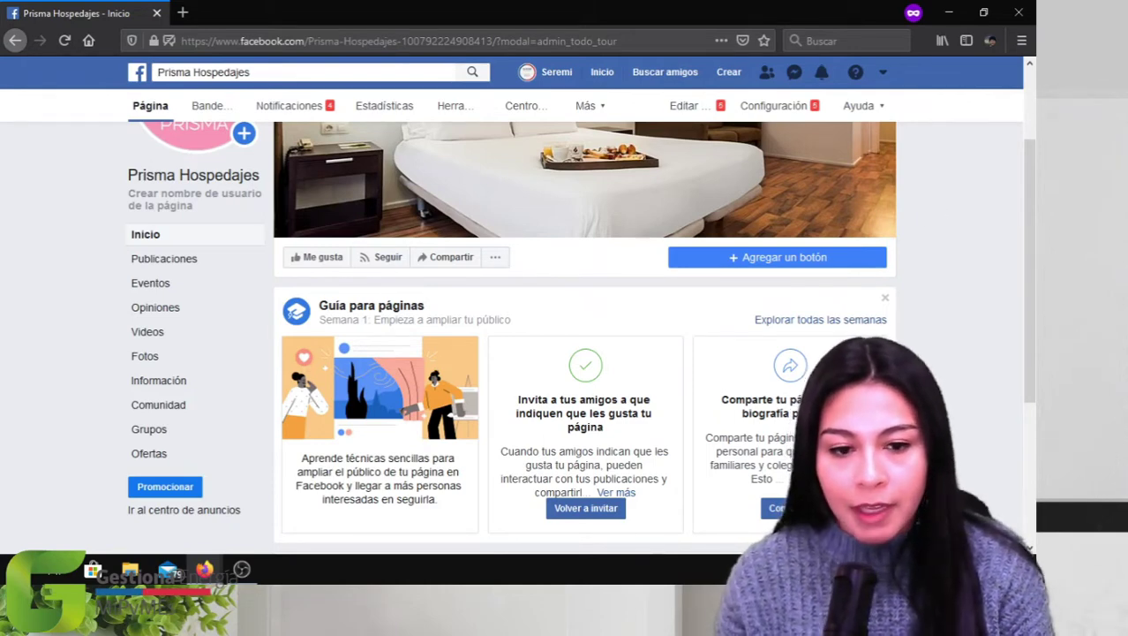
- Open the Administrador de anuncios from the Prisma Hospedajes page and enter the listed ad account
{"action": "scroll", "coordinate": [1024, 219], "scroll_direction": "up", "scroll_amount": 3}
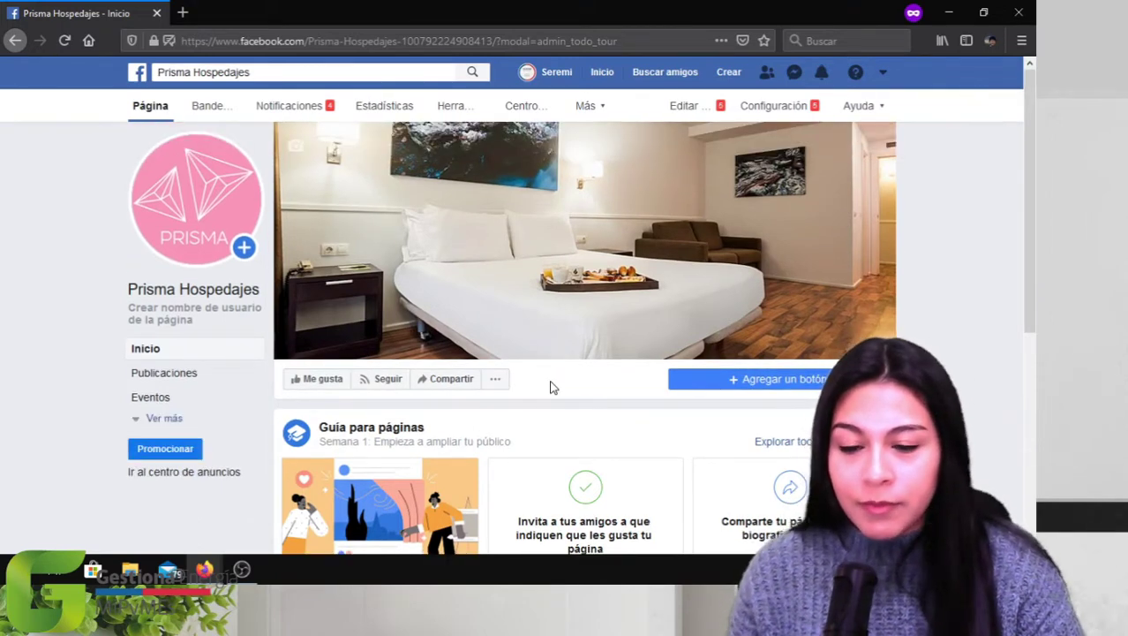
{"action": "left_click", "coordinate": [496, 382]}
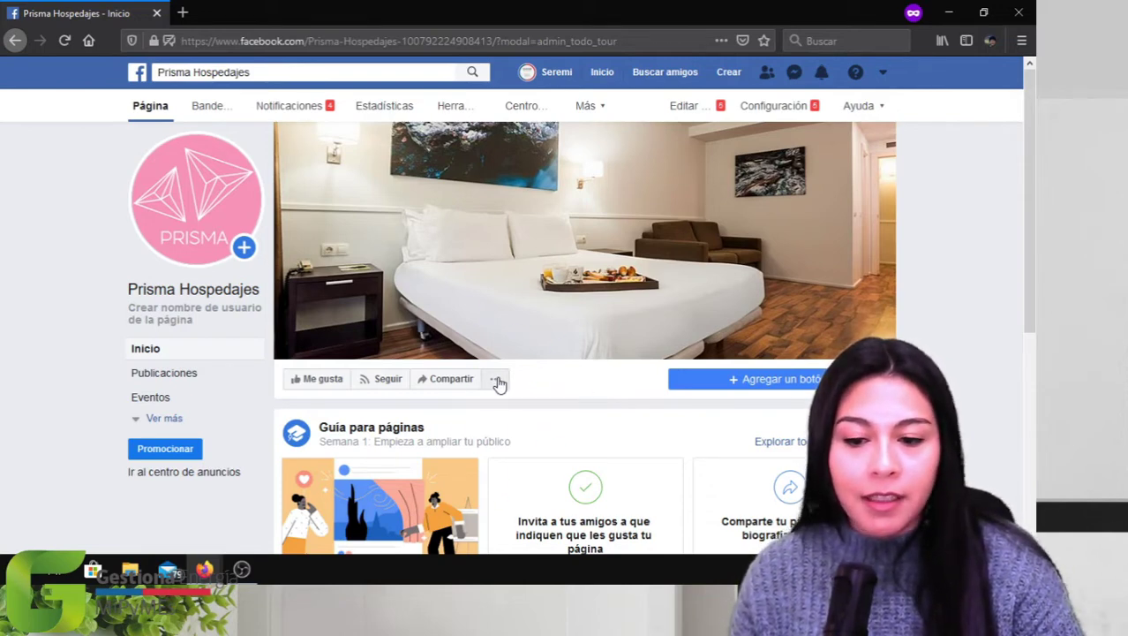
{"action": "left_click", "coordinate": [501, 387]}
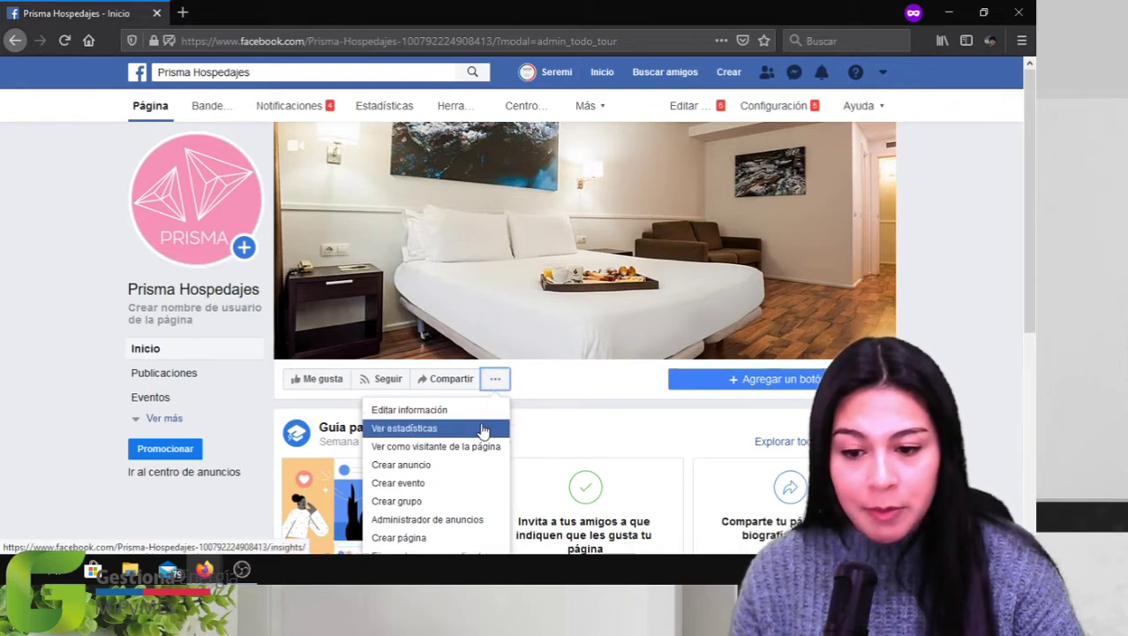
{"action": "left_click", "coordinate": [492, 525]}
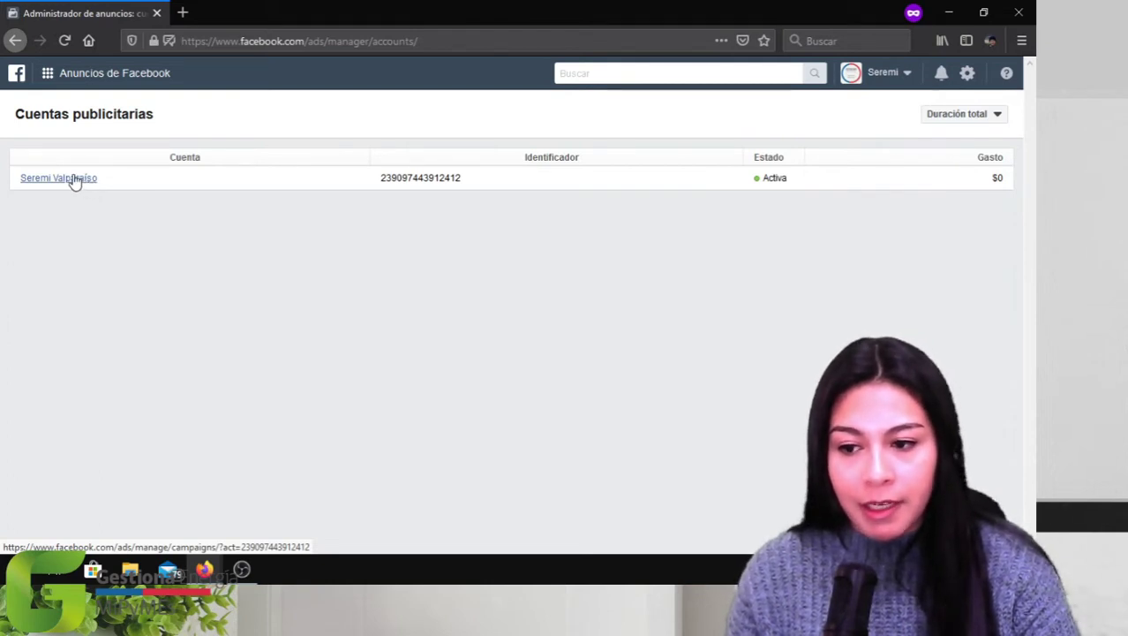
{"action": "left_click", "coordinate": [75, 180]}
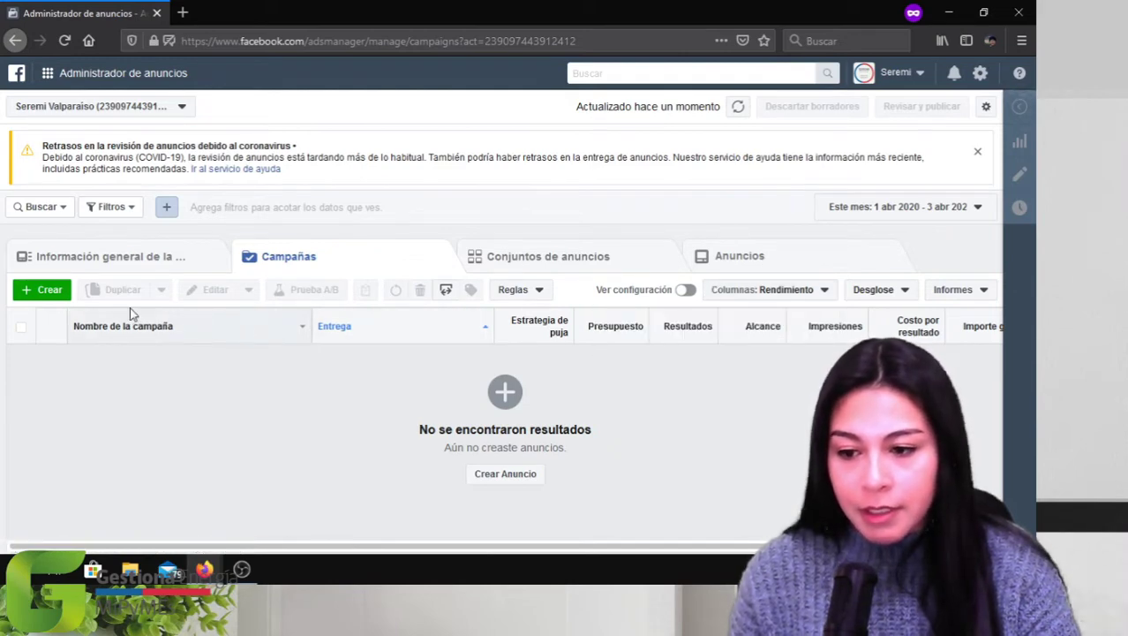
- Create a new campaign with Tráfico as its marketing objective
{"action": "left_click", "coordinate": [49, 291]}
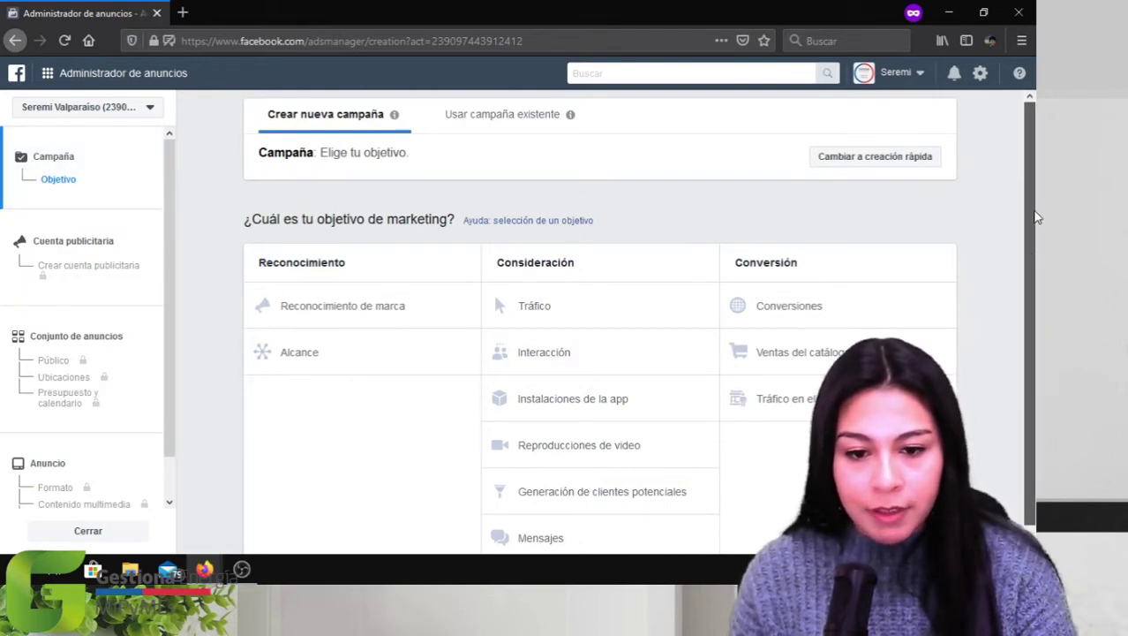
{"action": "scroll", "coordinate": [1027, 281], "scroll_direction": "down", "scroll_amount": 1}
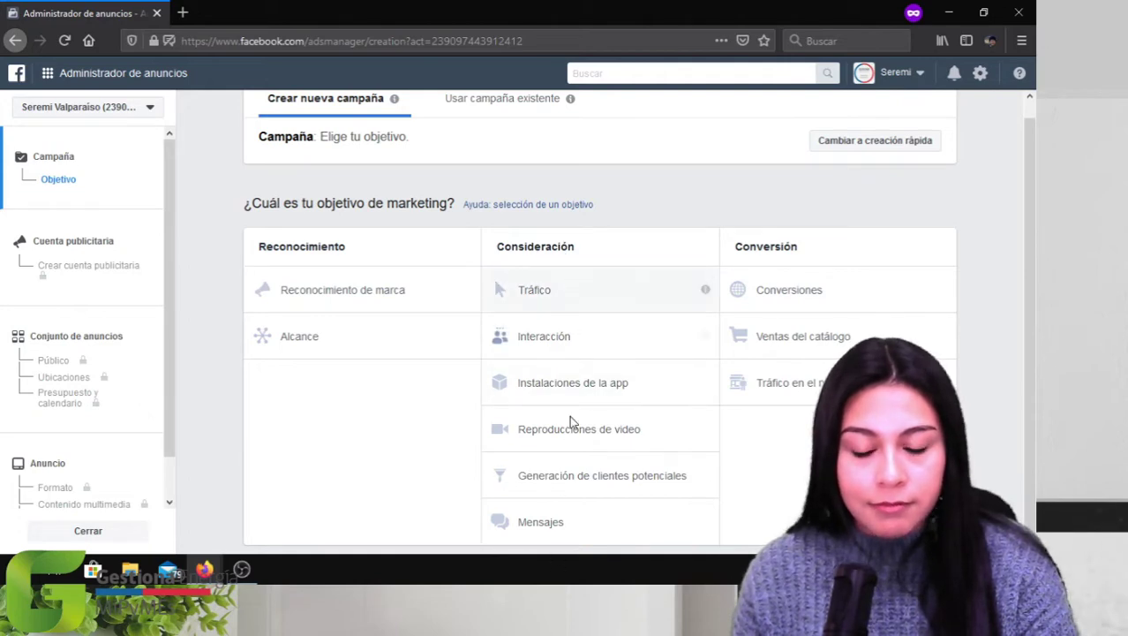
{"action": "left_click", "coordinate": [548, 301]}
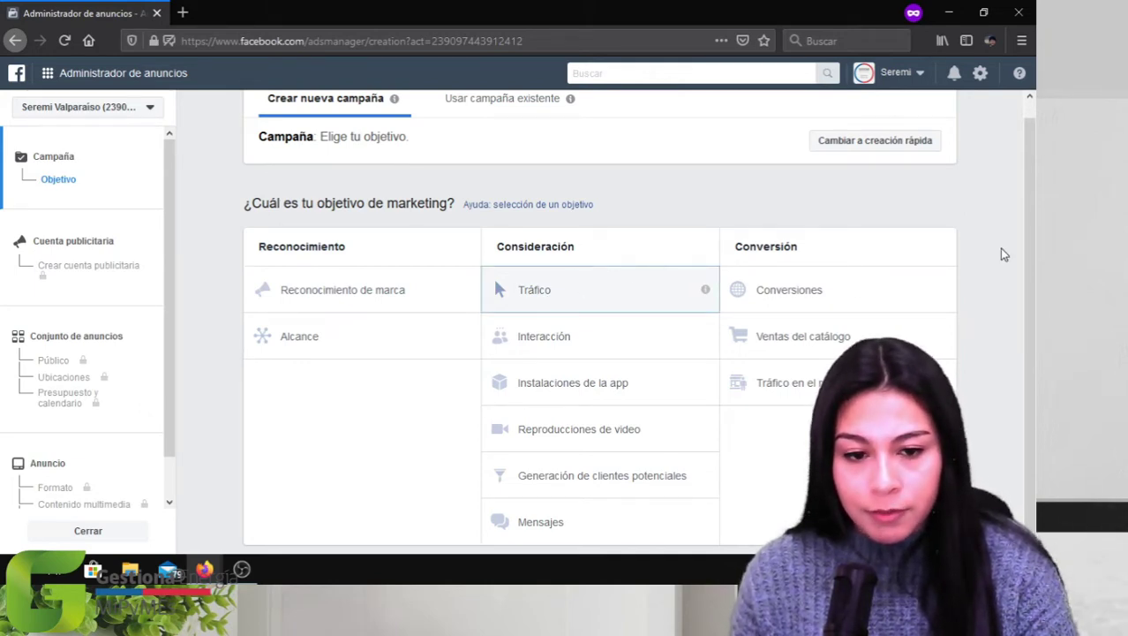
{"action": "left_click", "coordinate": [553, 298]}
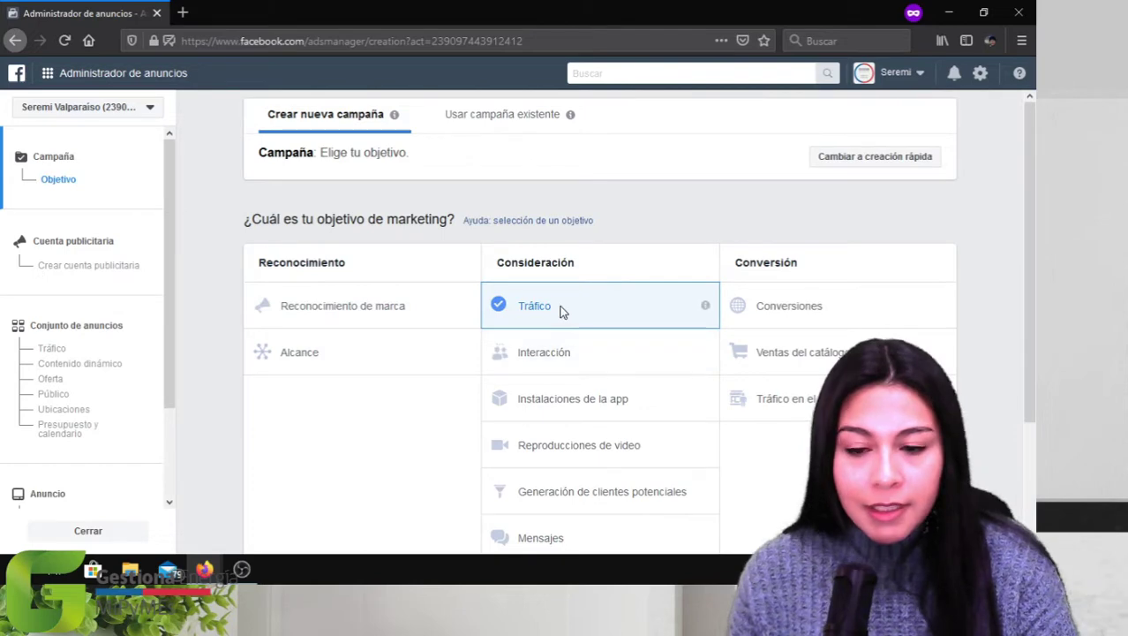
- Set the campaign budget to 10000 as a daily budget (Presupuesto diario)
{"action": "scroll", "coordinate": [565, 322], "scroll_direction": "down", "scroll_amount": 2}
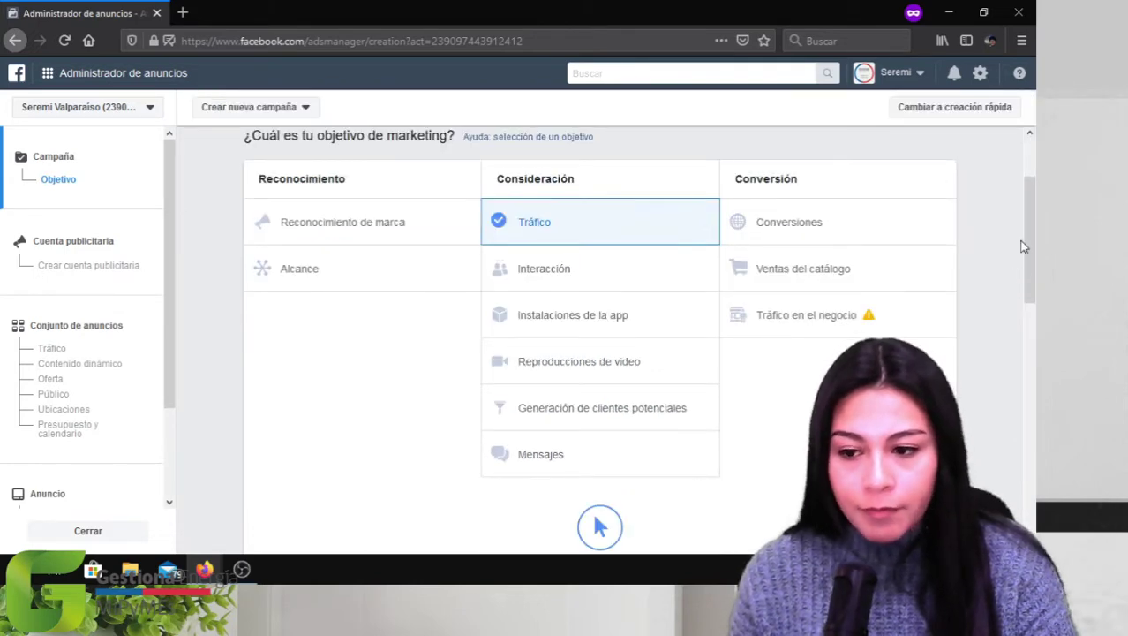
{"action": "left_click_drag", "start_coordinate": [1029, 233], "coordinate": [1023, 369]}
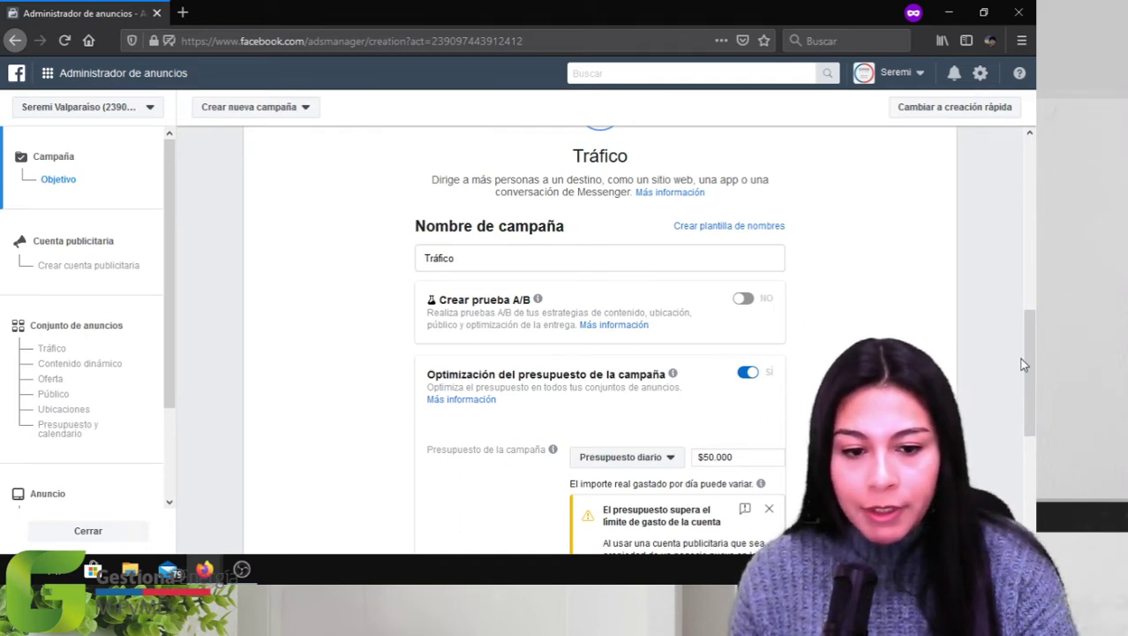
{"action": "scroll", "coordinate": [1024, 350], "scroll_direction": "down", "scroll_amount": 3}
{"action": "left_click", "coordinate": [747, 263]}
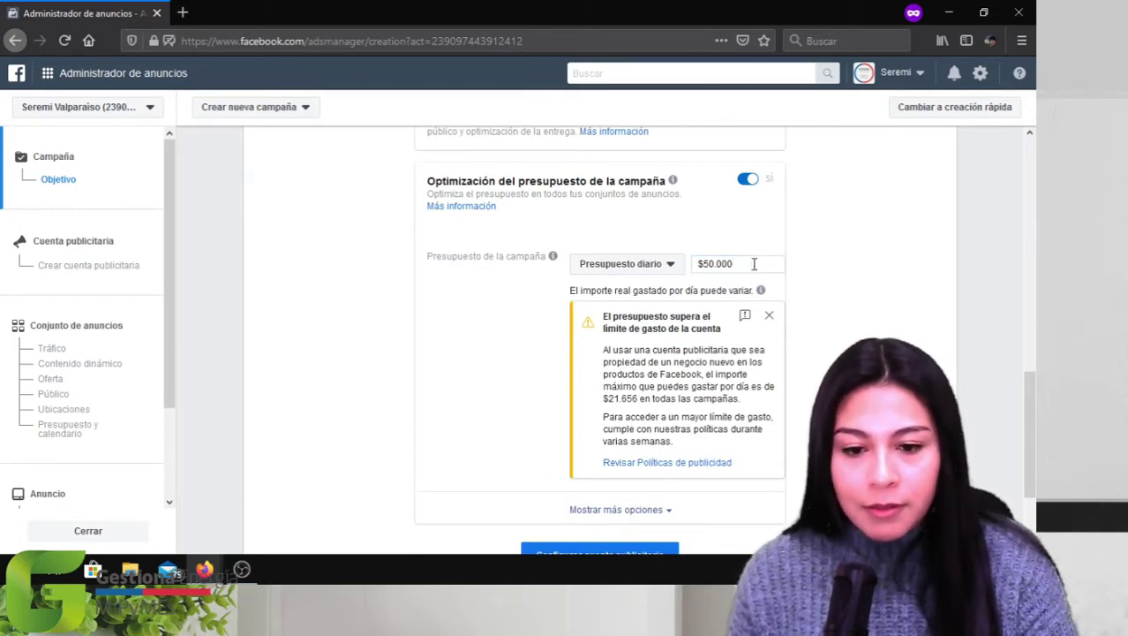
{"action": "triple_click", "coordinate": [750, 263]}
{"action": "key", "text": "BackSpace"}
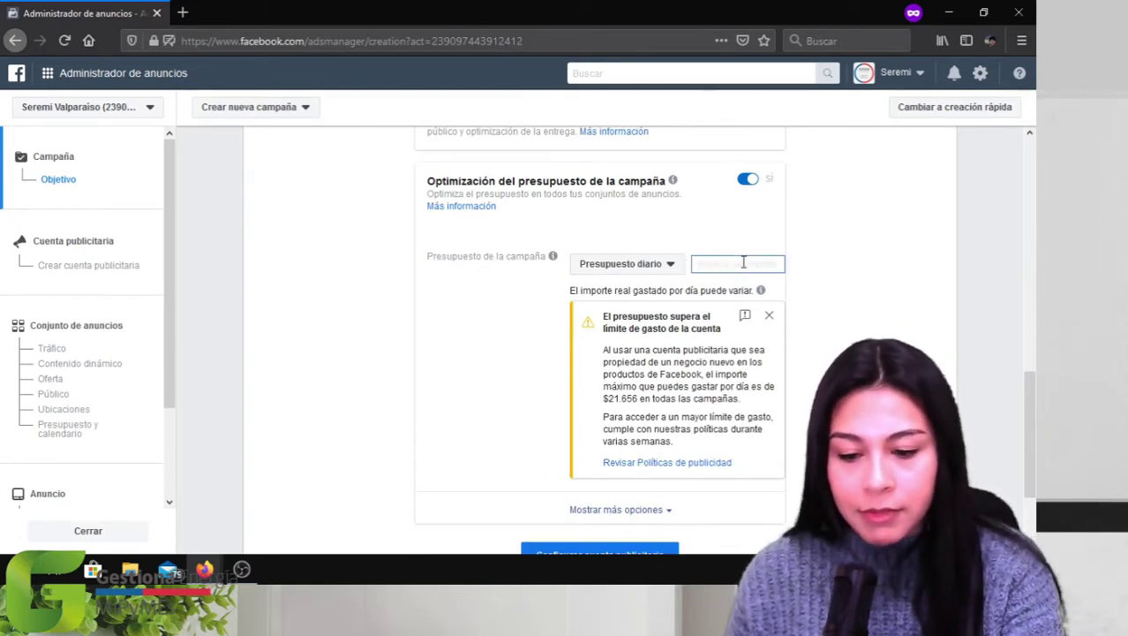
{"action": "type", "text": "10000"}
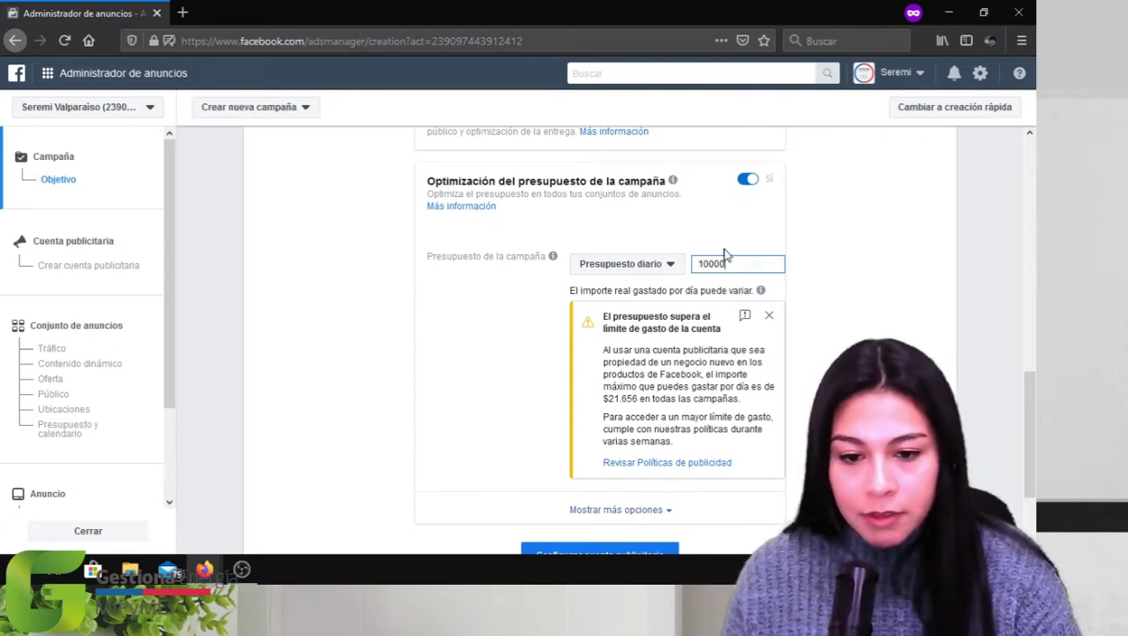
{"action": "left_click", "coordinate": [834, 294]}
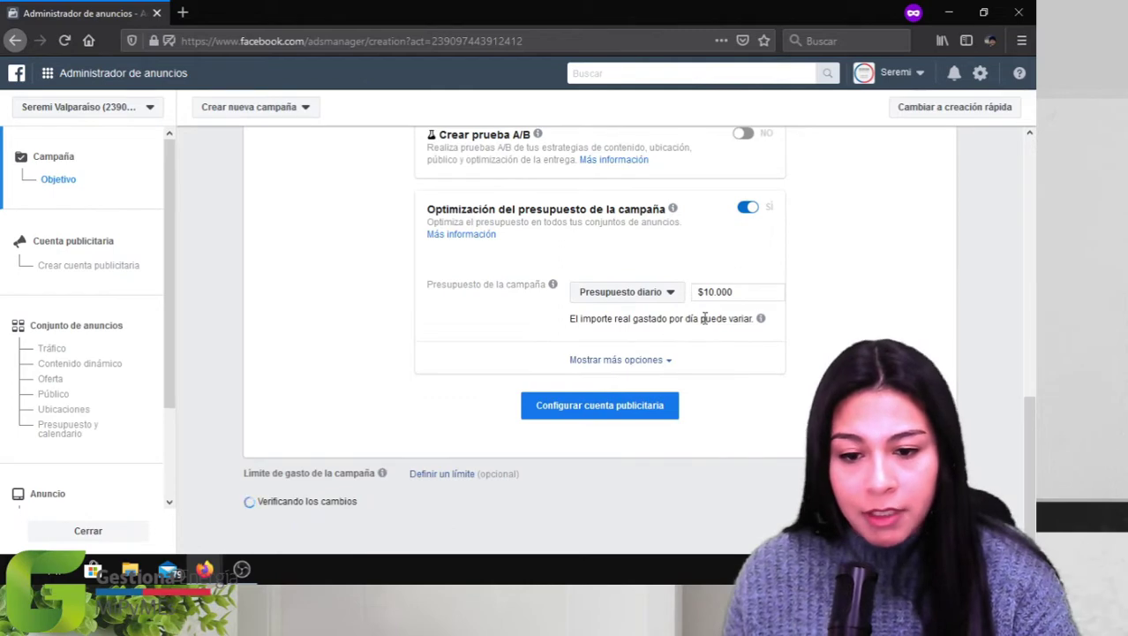
{"action": "left_click", "coordinate": [673, 316]}
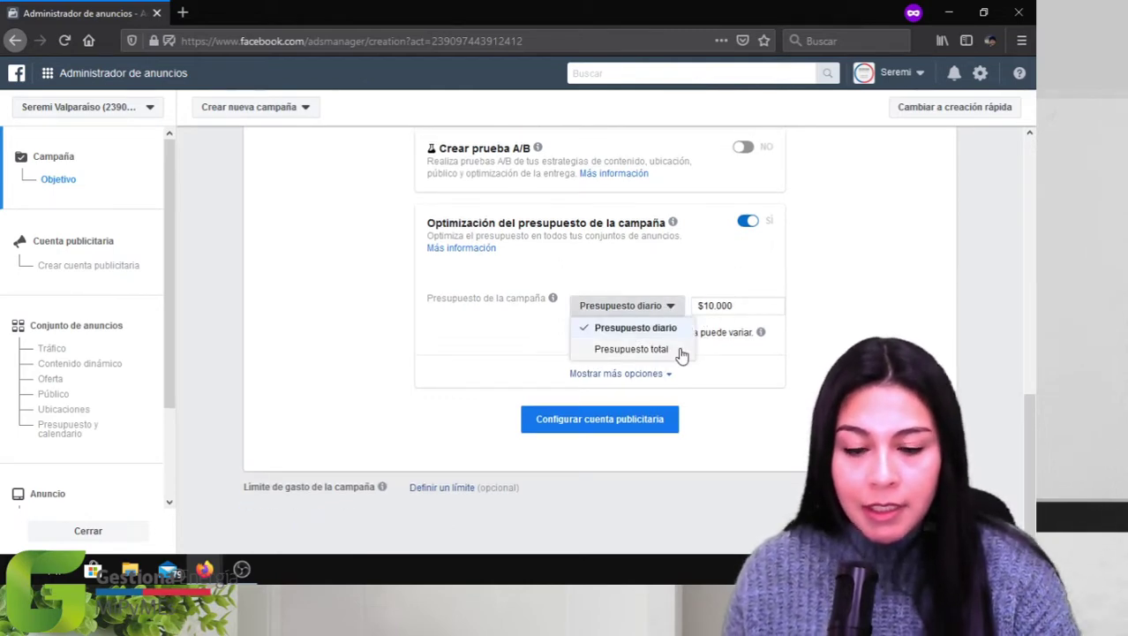
{"action": "double_click", "coordinate": [704, 305]}
{"action": "left_click", "coordinate": [738, 305]}
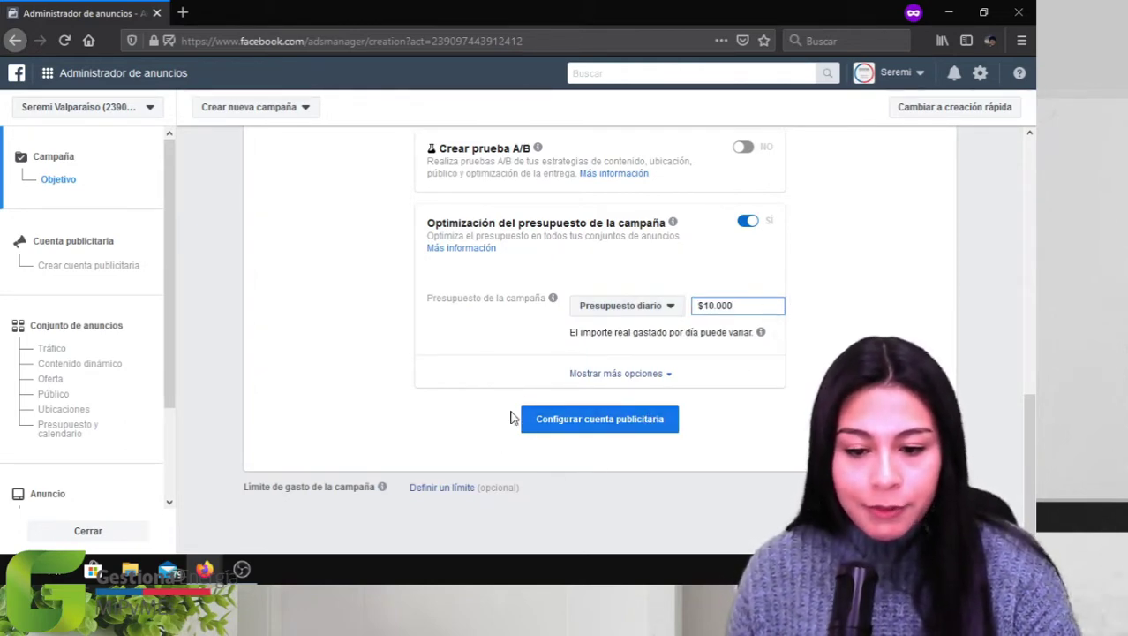
- Continue to the ad account setup and accept Chile, Peso chileno and America/Santiago to reach the ad set
{"action": "left_click", "coordinate": [611, 422]}
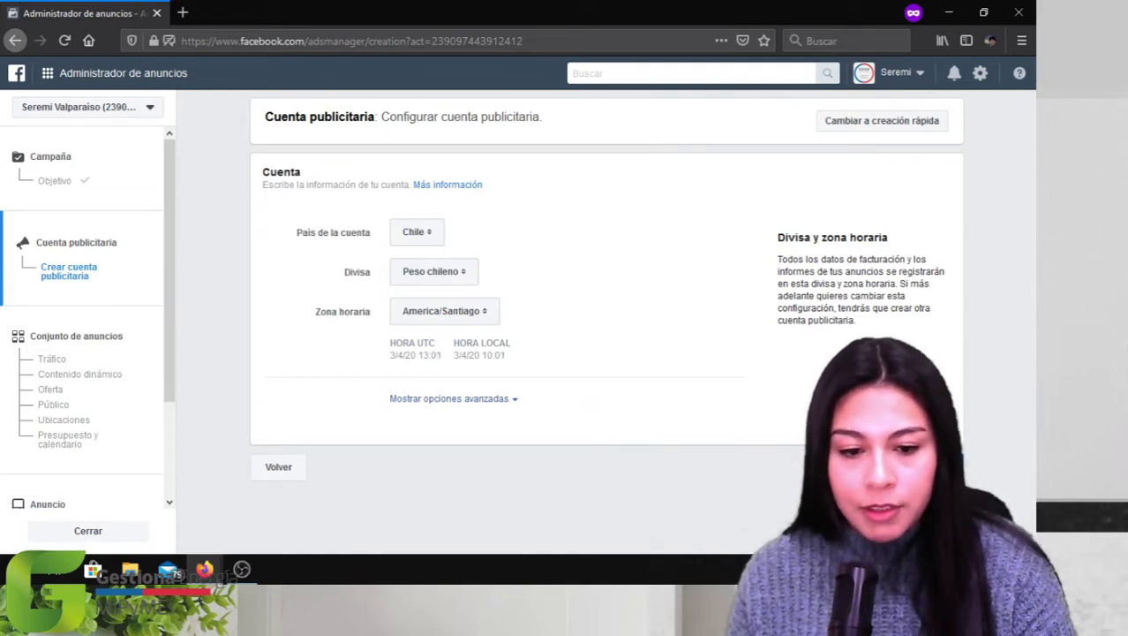
{"action": "left_click", "coordinate": [927, 466]}
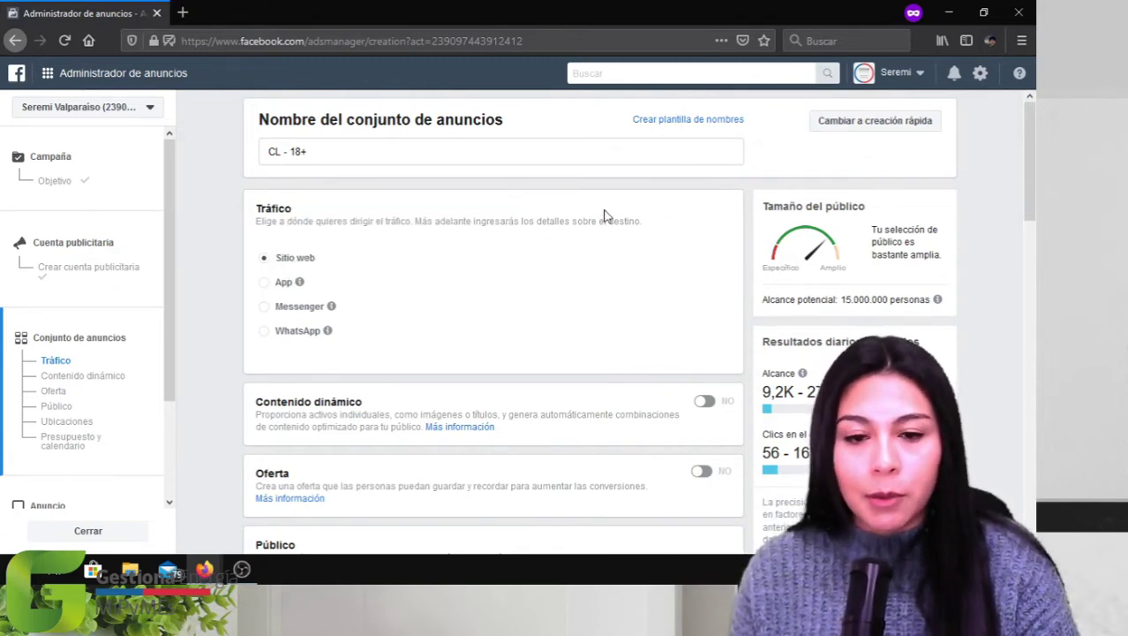
- Check which existing audiences are available for the custom audiences of the ad set's Público section
{"action": "left_click_drag", "start_coordinate": [1028, 156], "coordinate": [1024, 224]}
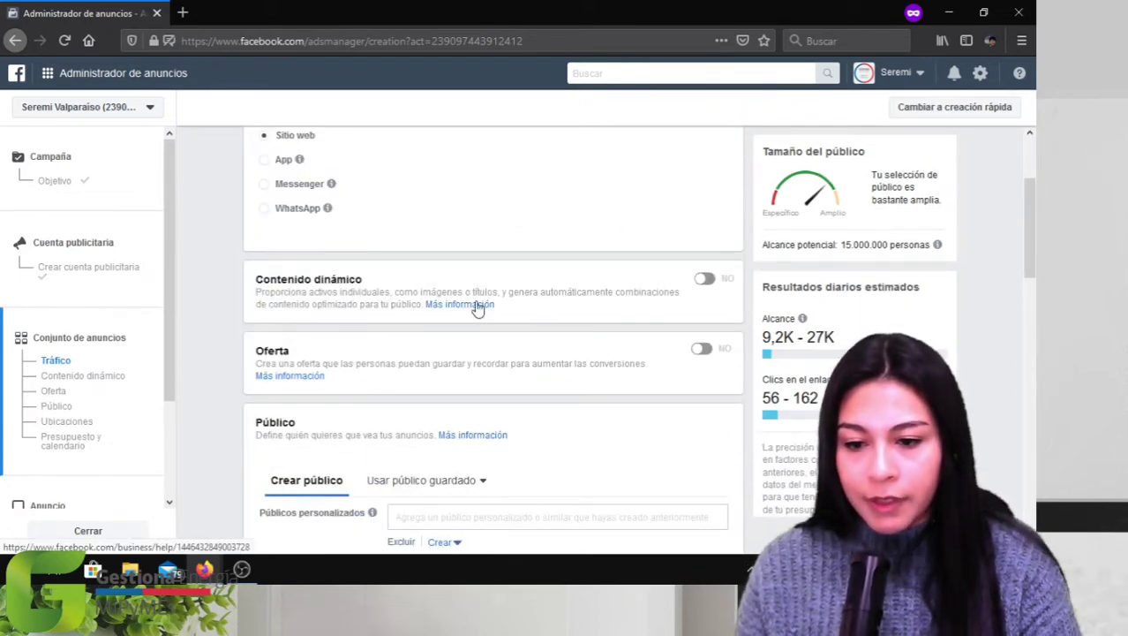
{"action": "left_click_drag", "start_coordinate": [1025, 202], "coordinate": [1027, 229]}
{"action": "left_click_drag", "start_coordinate": [1027, 281], "coordinate": [1029, 287]}
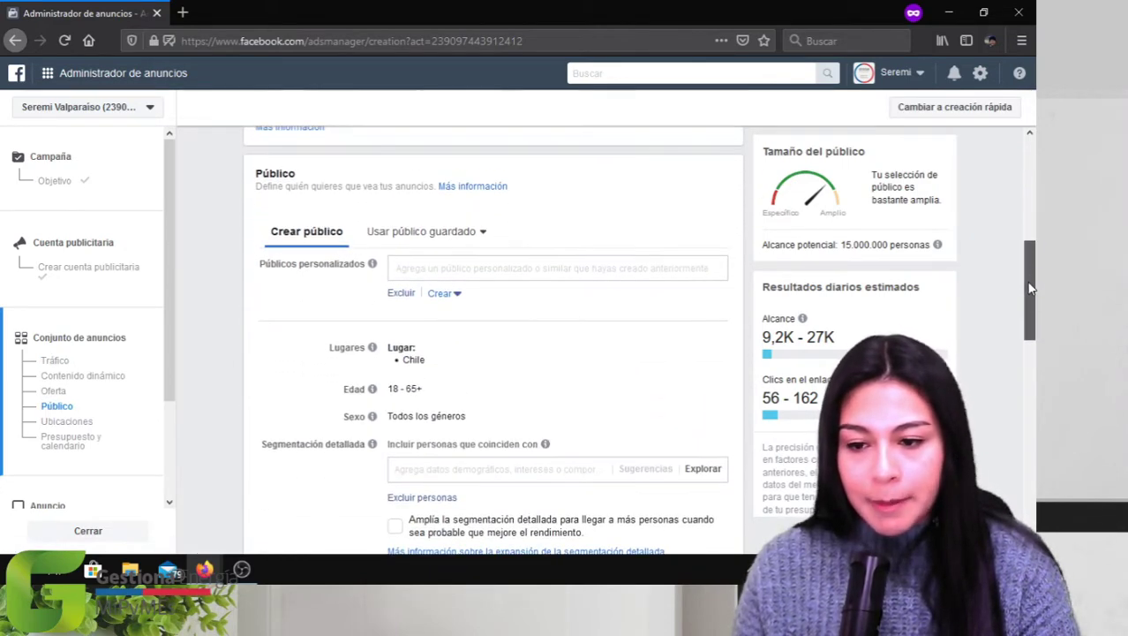
{"action": "left_click", "coordinate": [505, 264]}
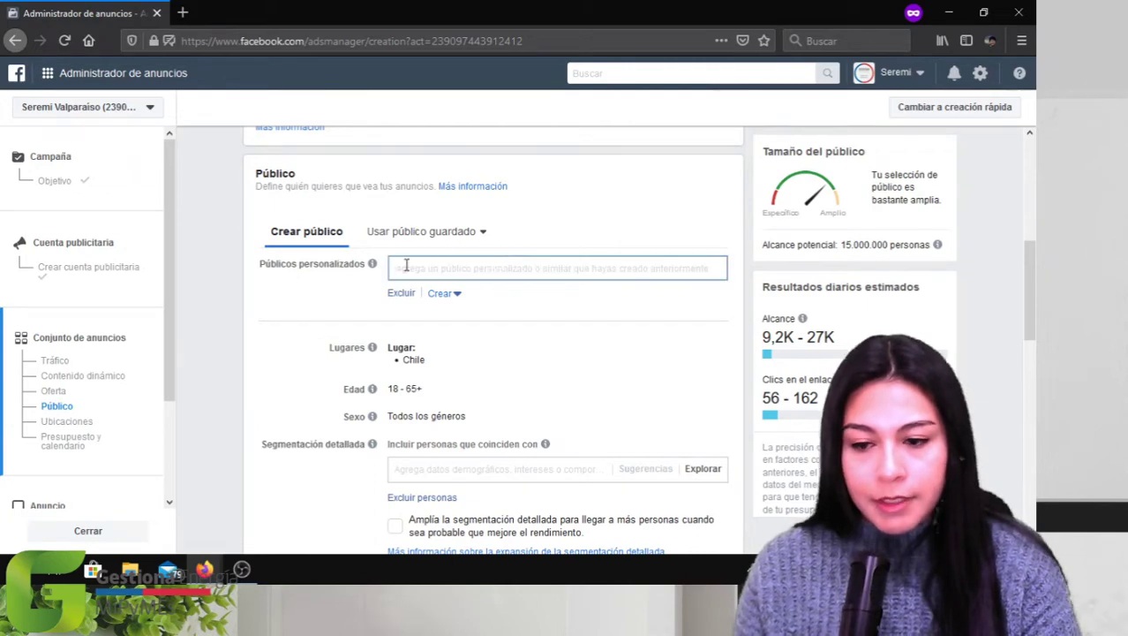
{"action": "mouse_move", "coordinate": [372, 265]}
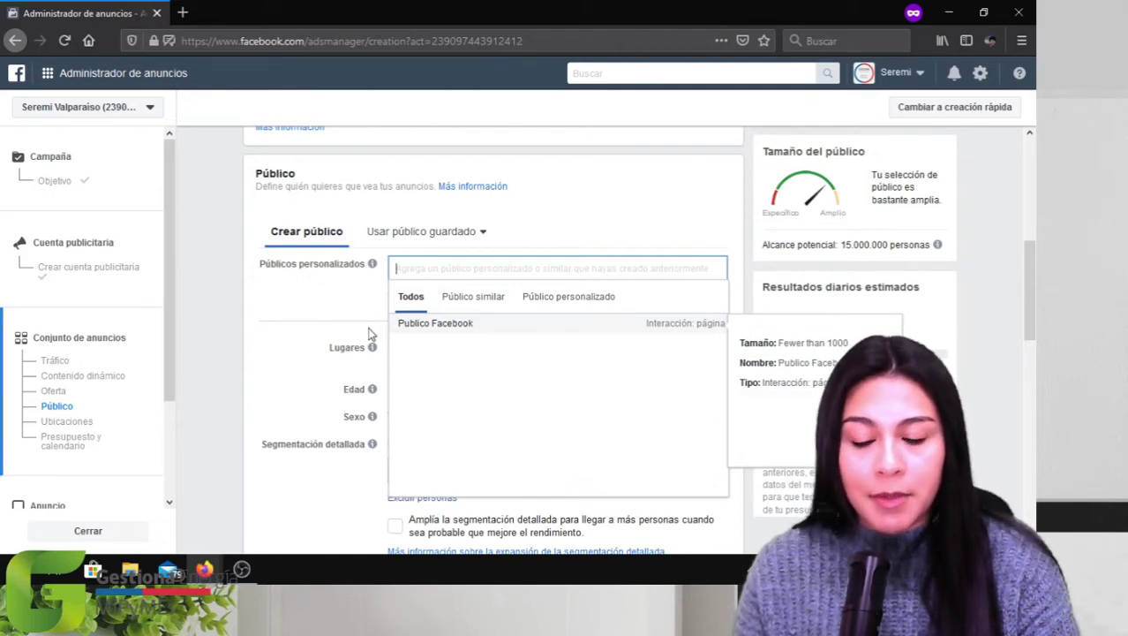
{"action": "left_click", "coordinate": [349, 309]}
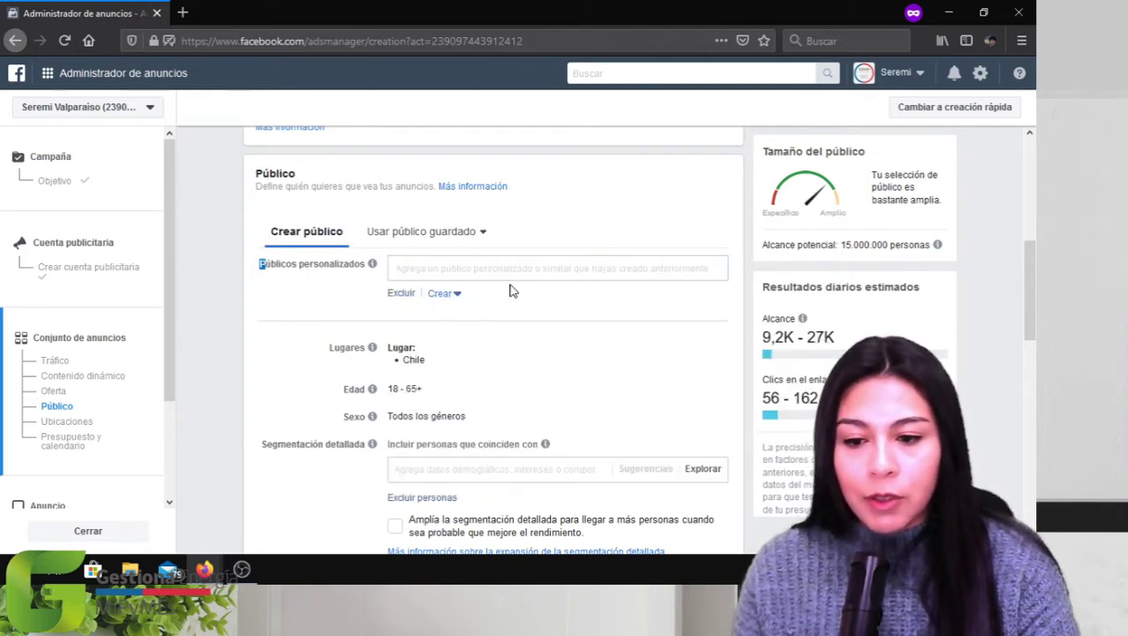
- View the source options for creating a new Público personalizado and close them without choosing one
{"action": "left_click", "coordinate": [452, 298]}
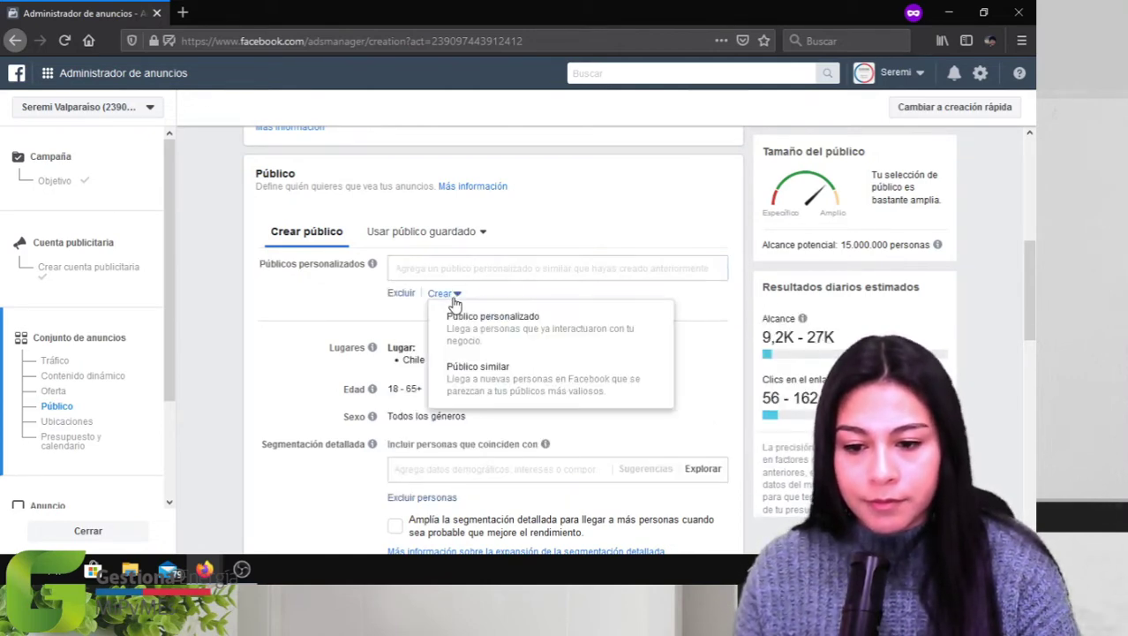
{"action": "left_click", "coordinate": [570, 335]}
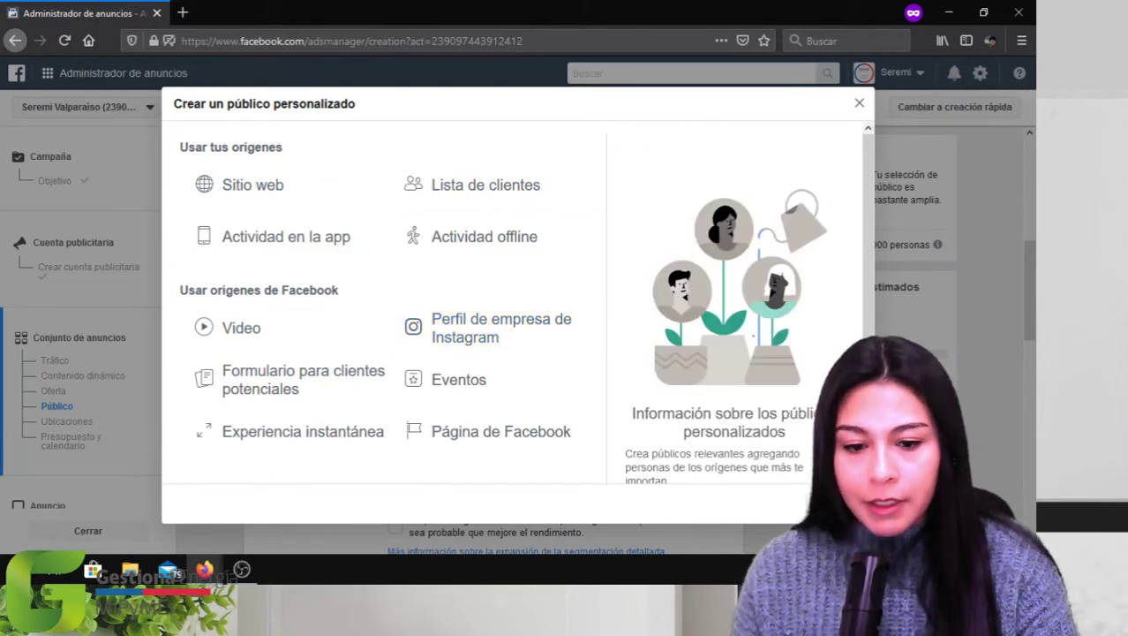
{"action": "key", "text": "Escape"}
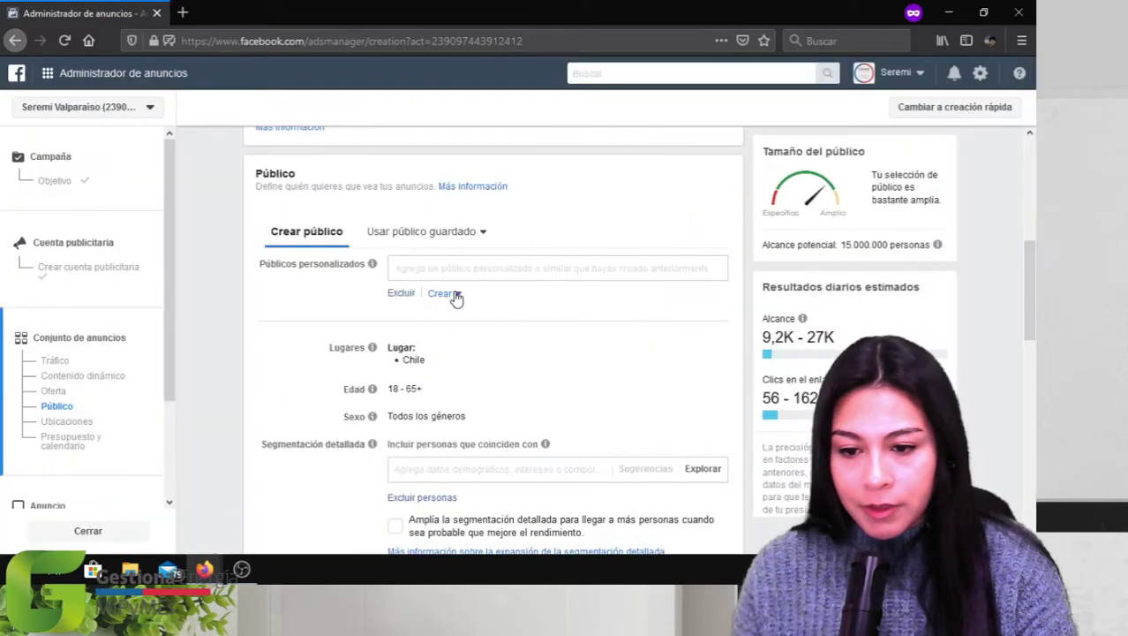
- Start a new Público similar with the Prisma Hospedajes page as its source
{"action": "left_click", "coordinate": [446, 294]}
{"action": "left_click", "coordinate": [453, 297]}
{"action": "left_click", "coordinate": [455, 296]}
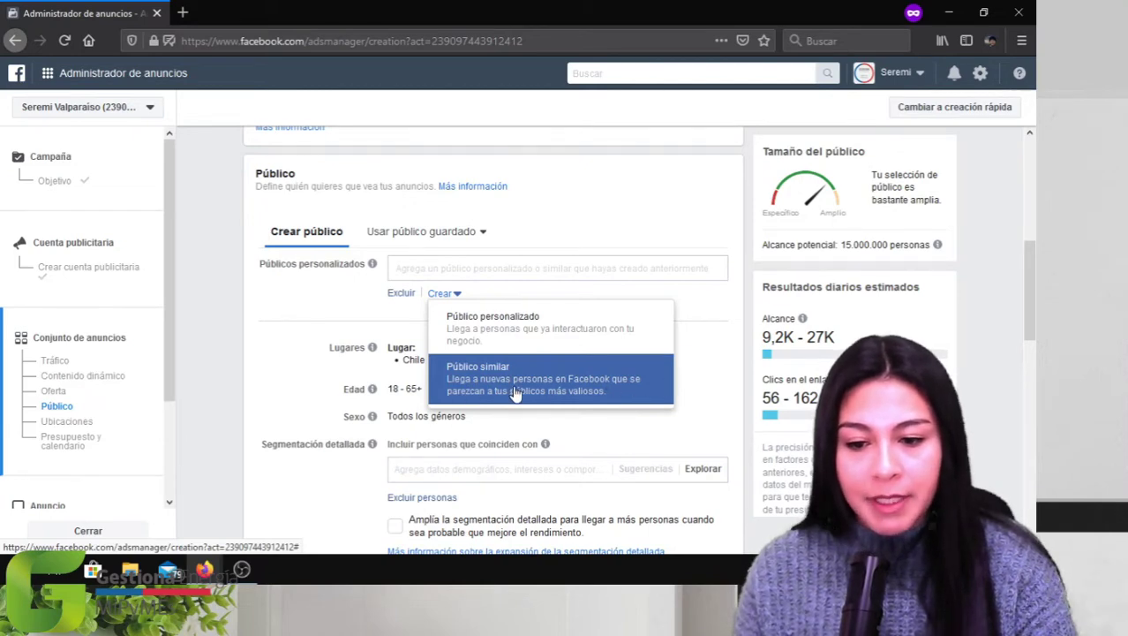
{"action": "left_click", "coordinate": [625, 387]}
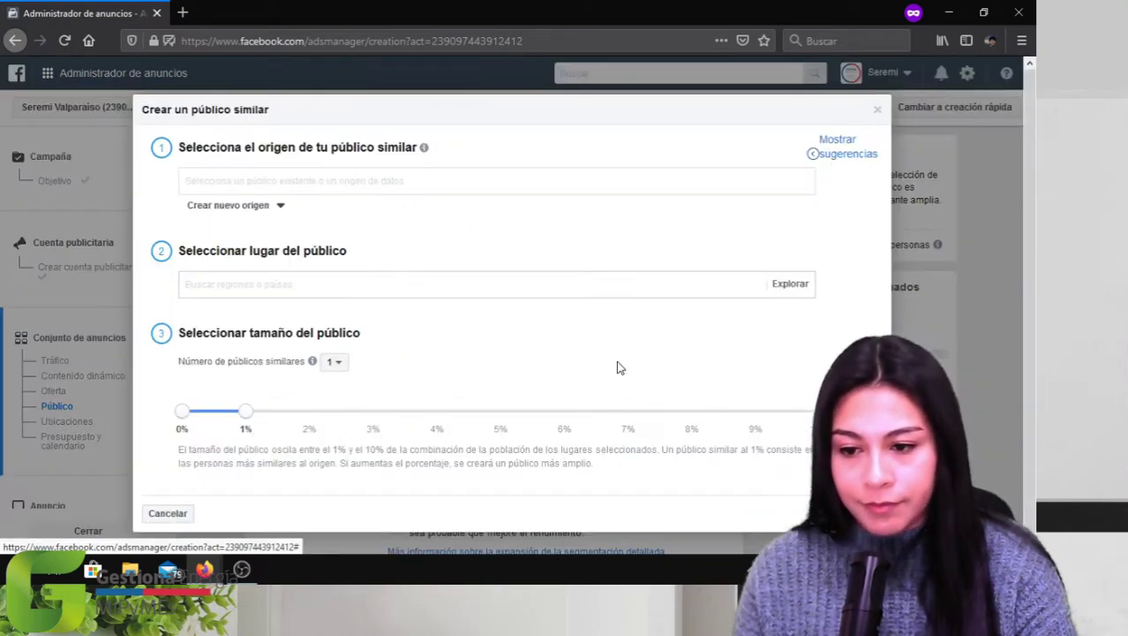
{"action": "left_click", "coordinate": [344, 179]}
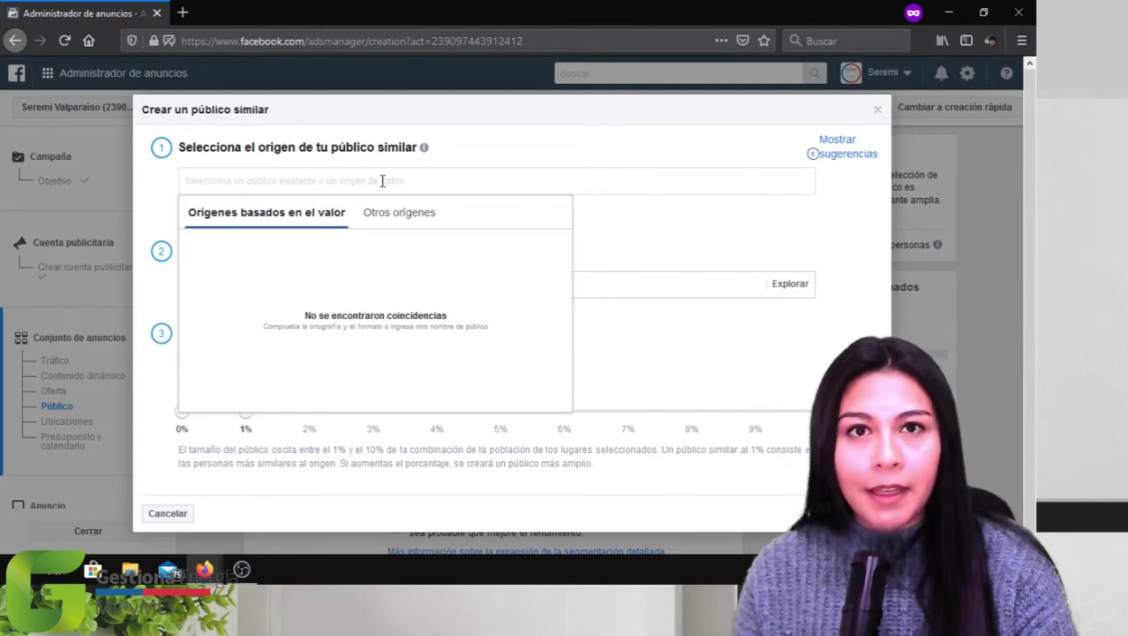
{"action": "left_click", "coordinate": [395, 217]}
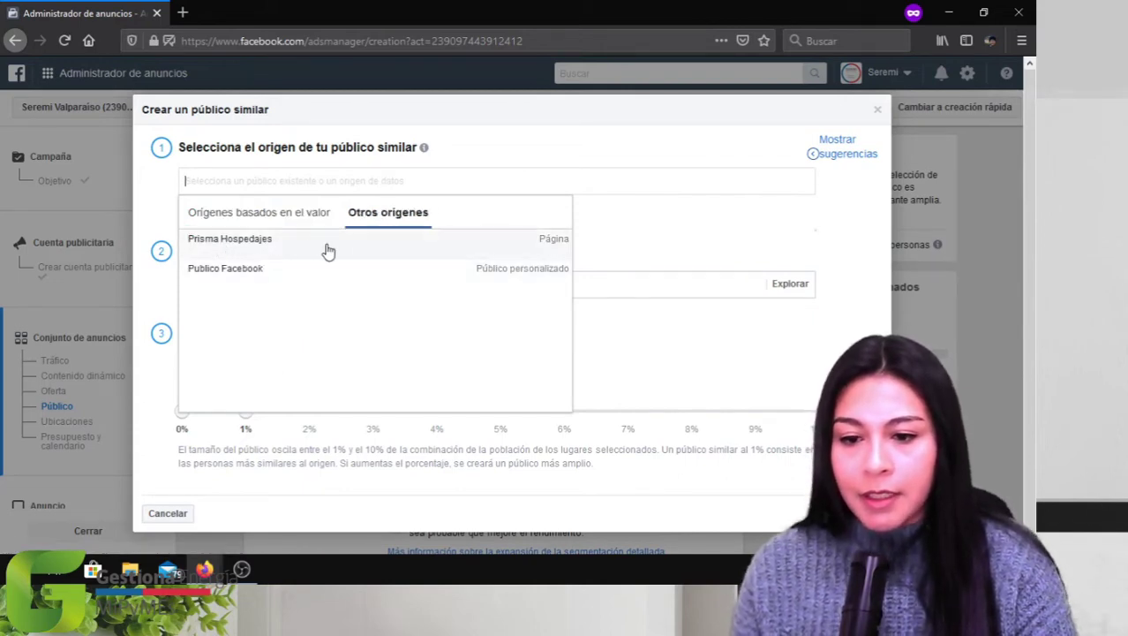
{"action": "left_click", "coordinate": [258, 244]}
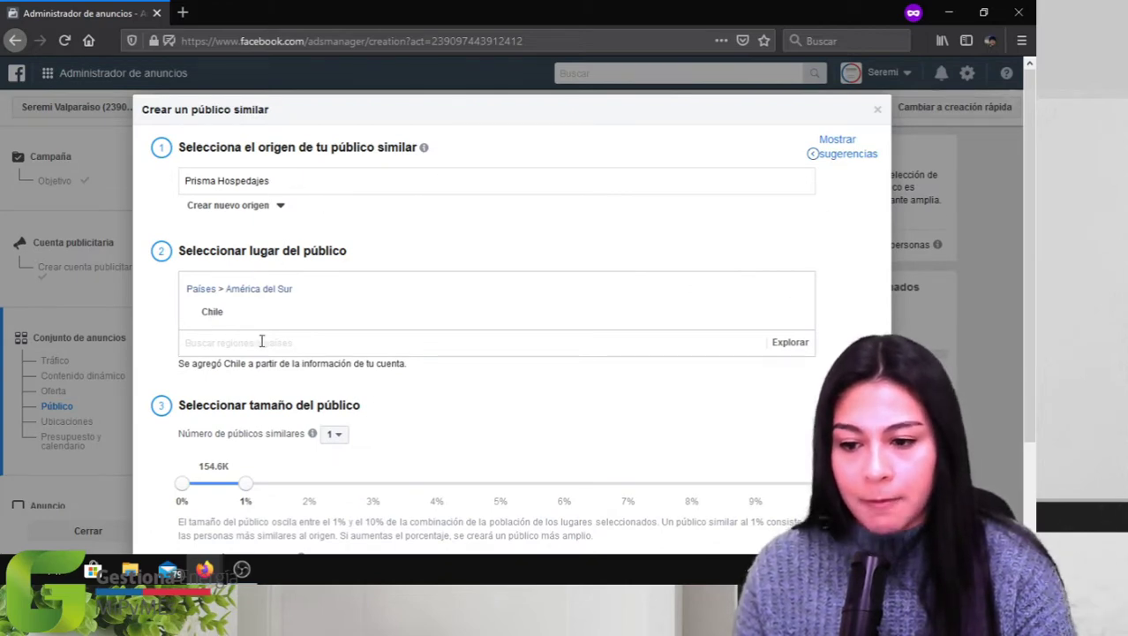
- Try adding España and Estados Unidos to the similar audience's locations and remove both again
{"action": "left_click", "coordinate": [311, 345]}
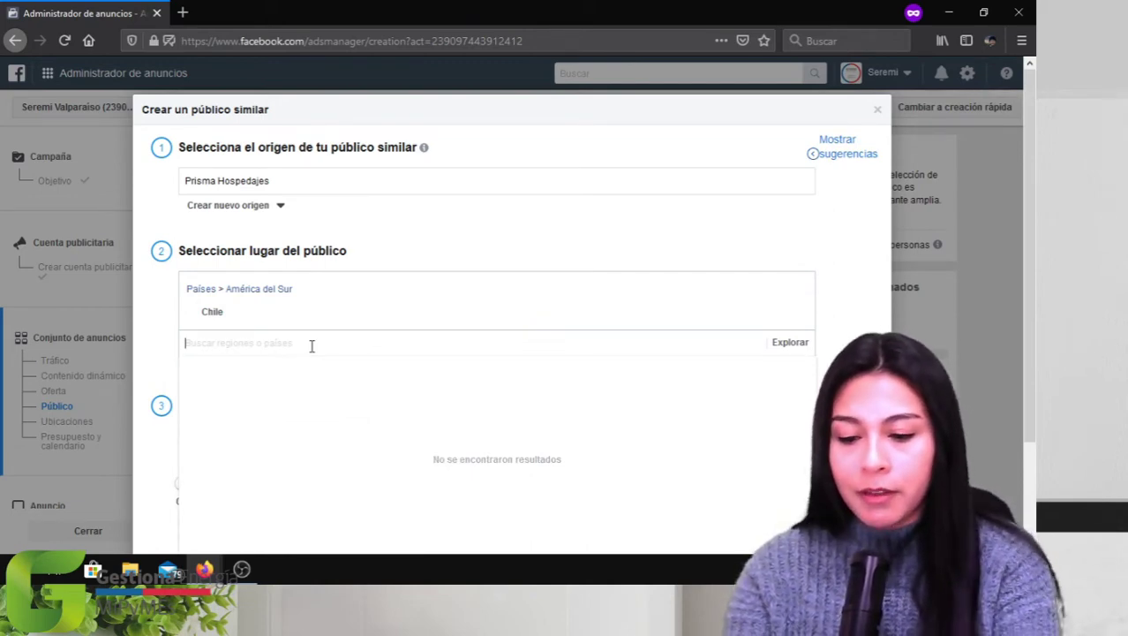
{"action": "type", "text": "esp"}
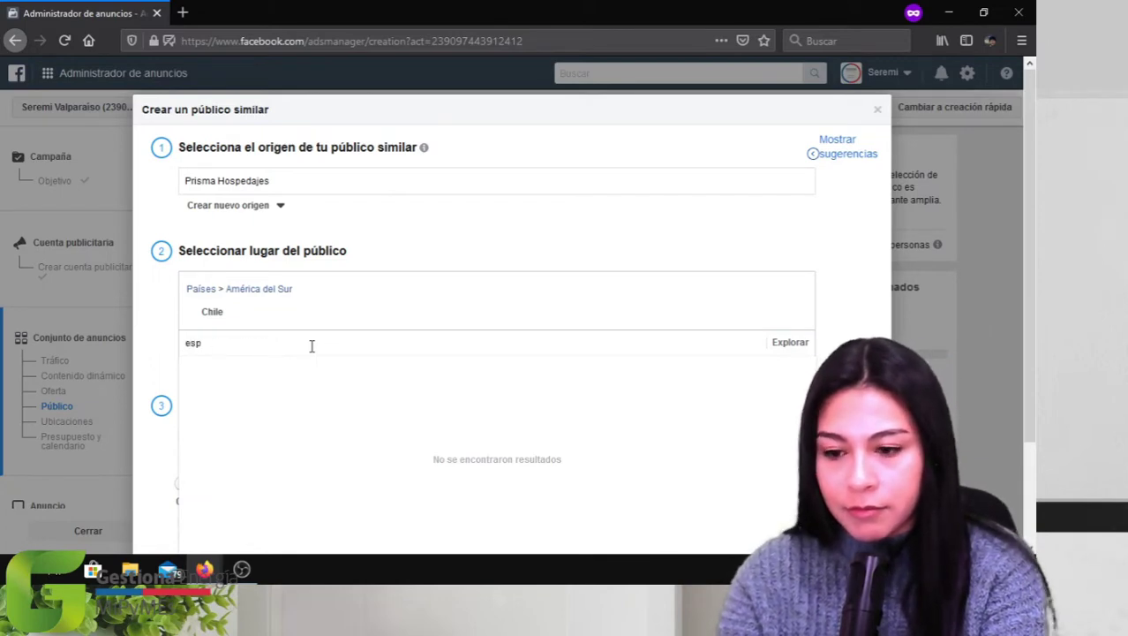
{"action": "type", "text": "aña"}
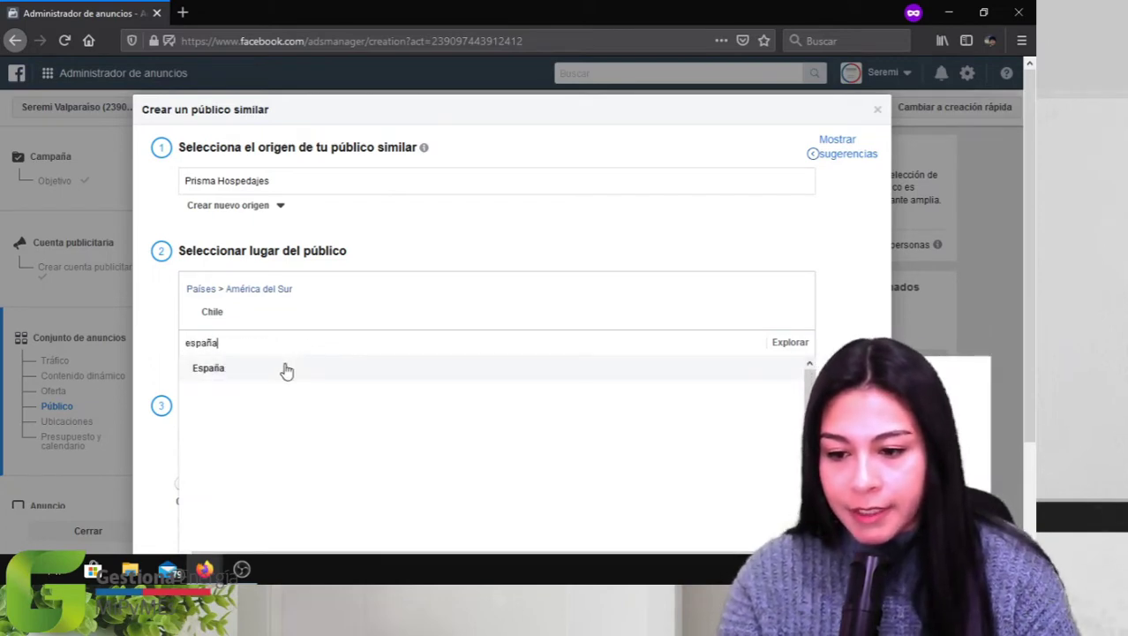
{"action": "left_click", "coordinate": [292, 376]}
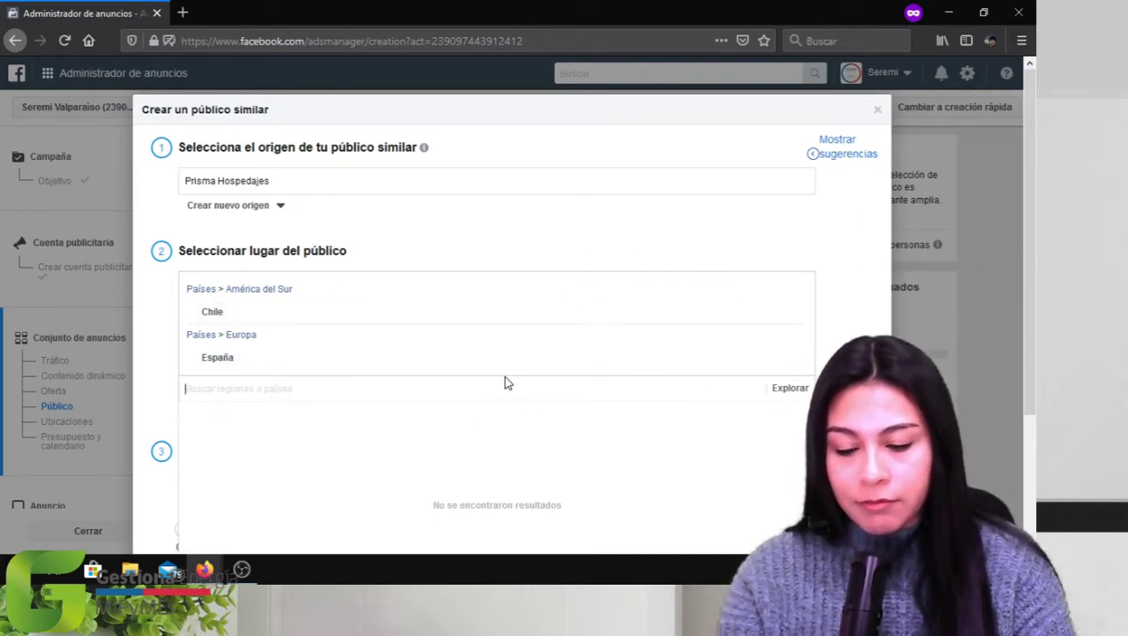
{"action": "type", "text": "estados"}
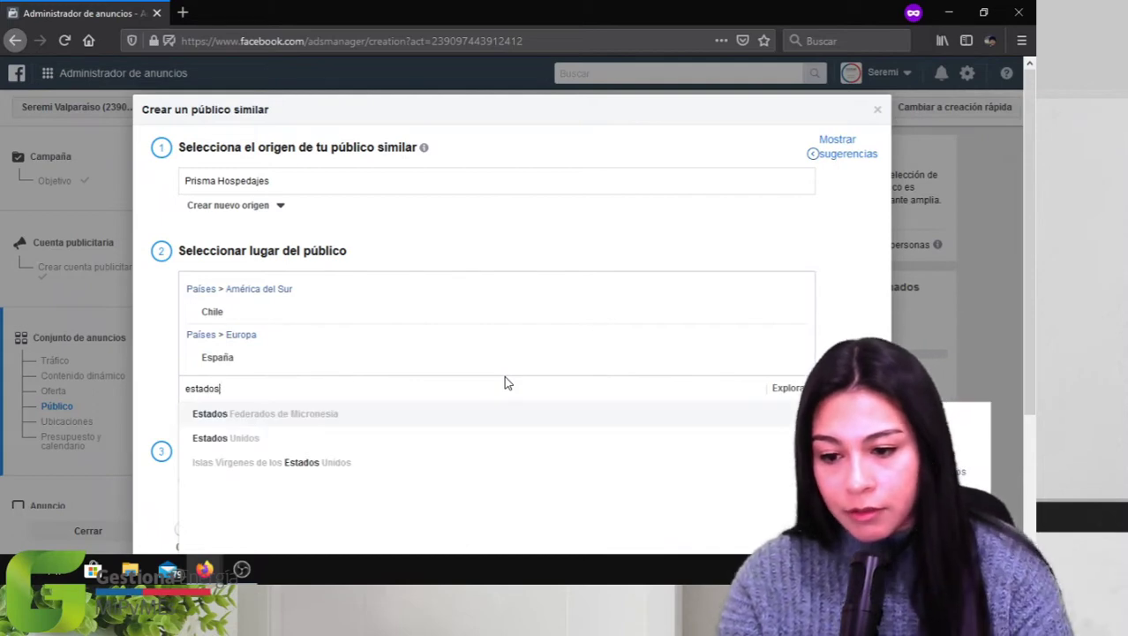
{"action": "left_click", "coordinate": [317, 438]}
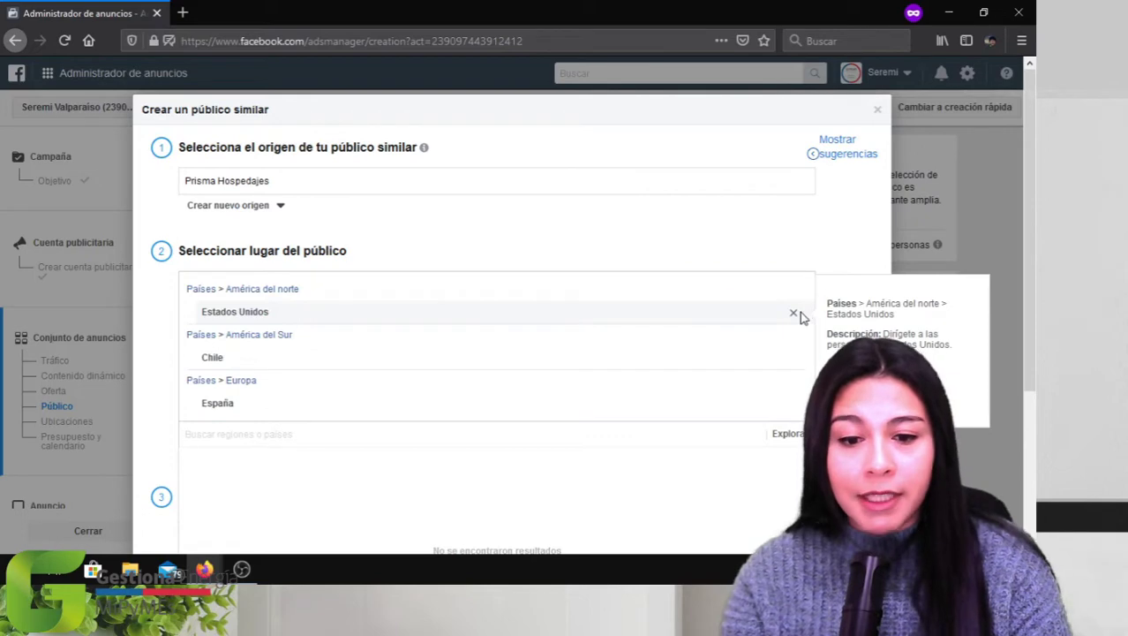
{"action": "left_click", "coordinate": [794, 314]}
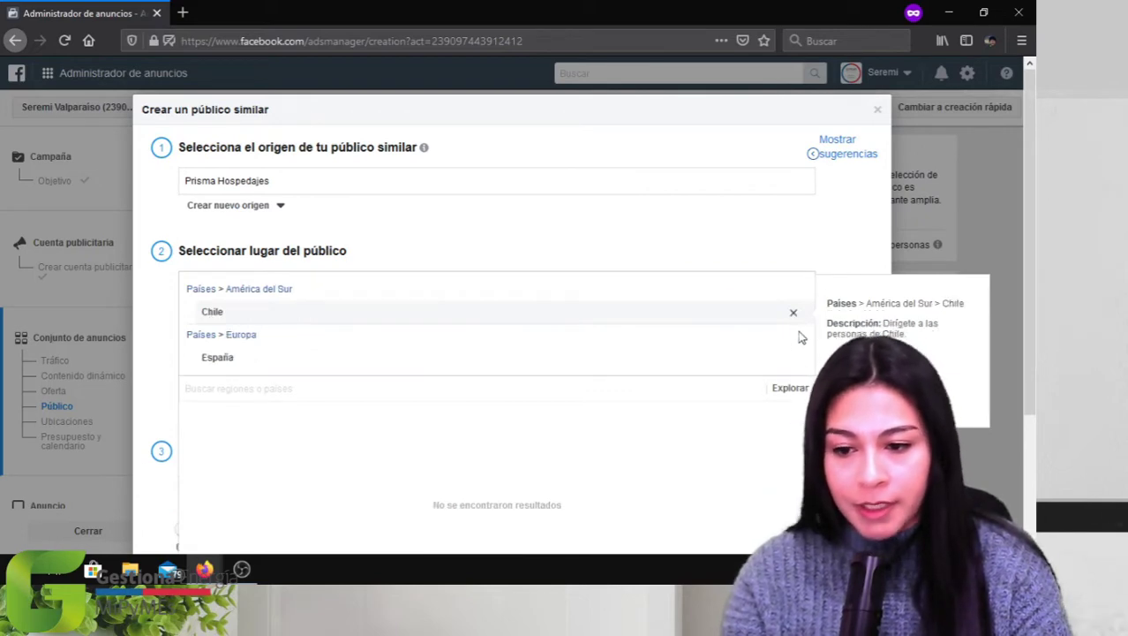
{"action": "left_click", "coordinate": [794, 337]}
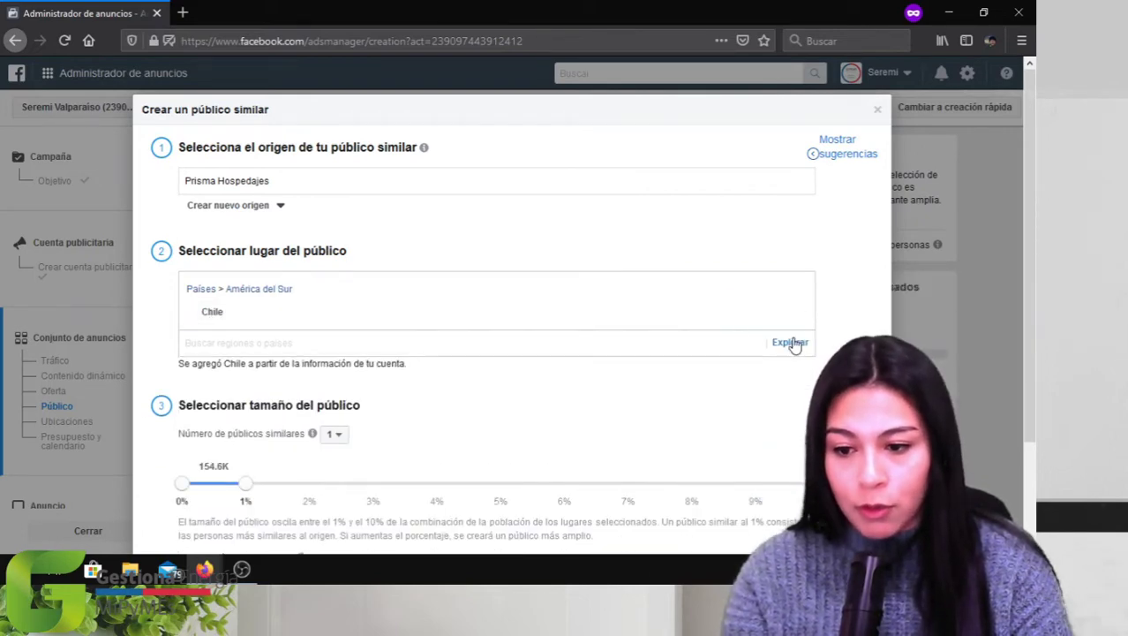
- Try similar audience sizes of 10% and 1% to compare their estimated reach
{"action": "scroll", "coordinate": [564, 448], "scroll_direction": "down", "scroll_amount": 1}
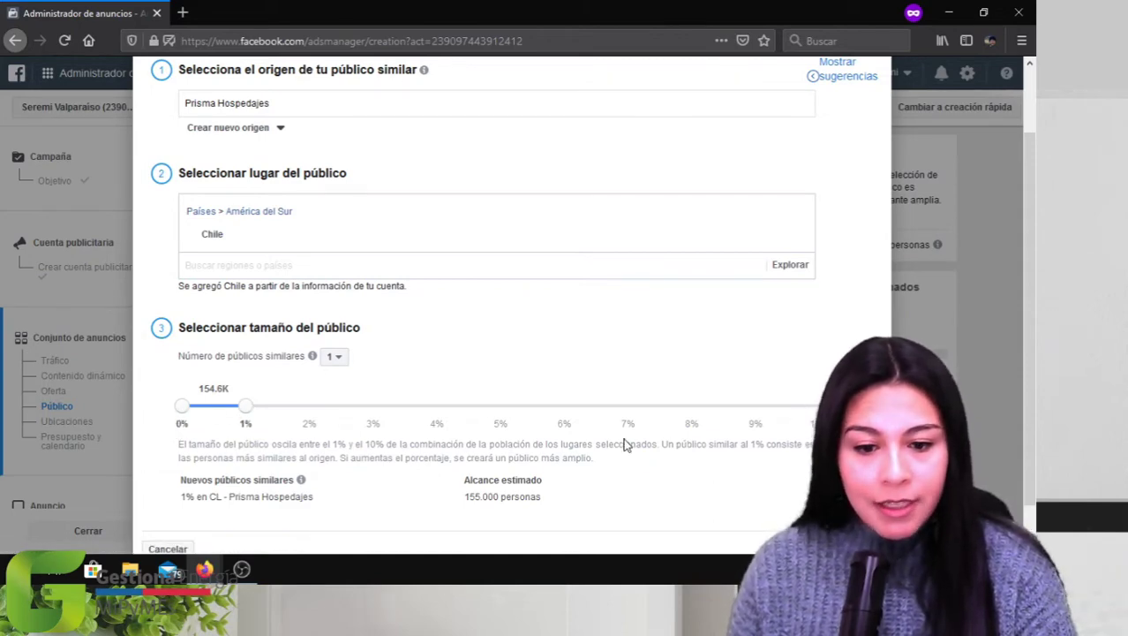
{"action": "left_click_drag", "start_coordinate": [245, 405], "coordinate": [775, 422]}
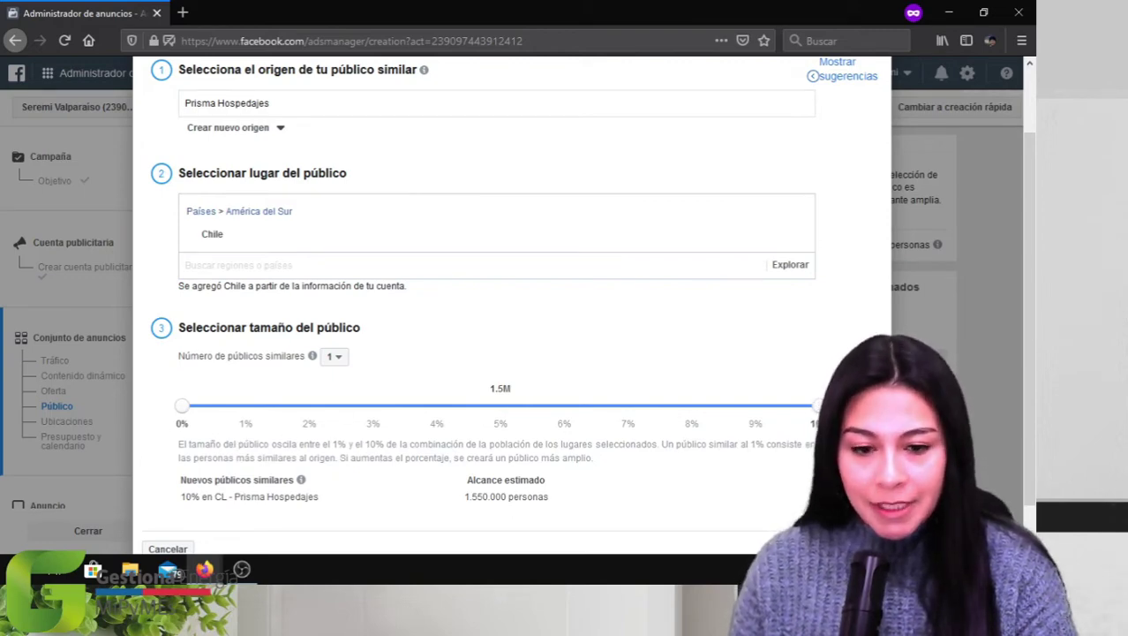
{"action": "left_click_drag", "start_coordinate": [706, 426], "coordinate": [273, 420]}
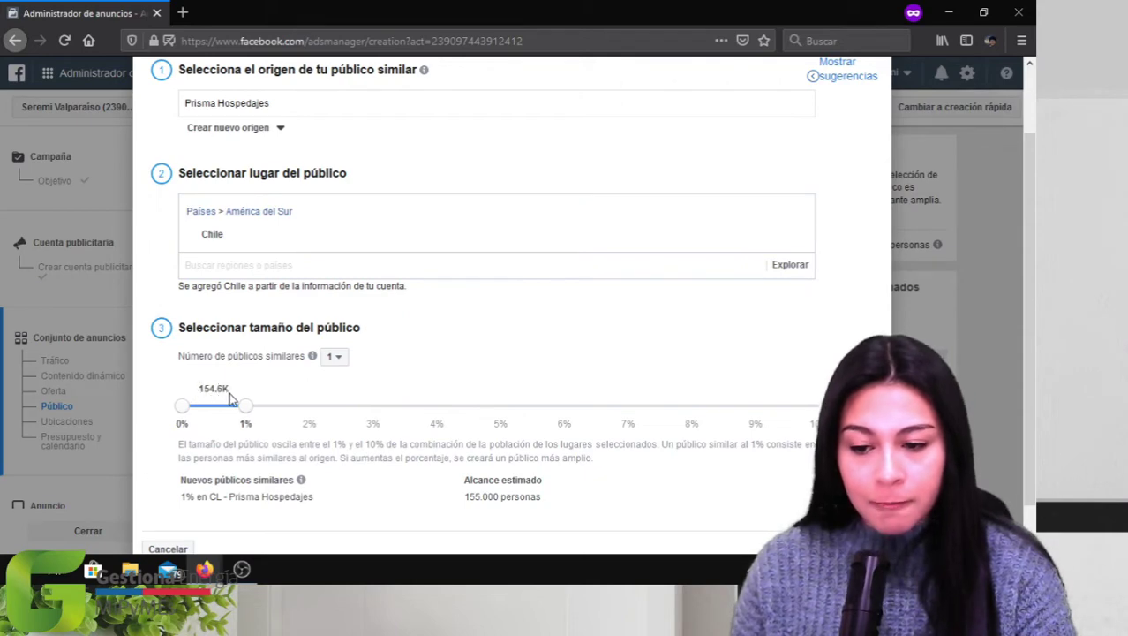
{"action": "mouse_move", "coordinate": [231, 392]}
{"action": "left_mouse_down"}
{"action": "mouse_move", "coordinate": [198, 390]}
{"action": "mouse_move", "coordinate": [229, 396]}
{"action": "left_mouse_up"}
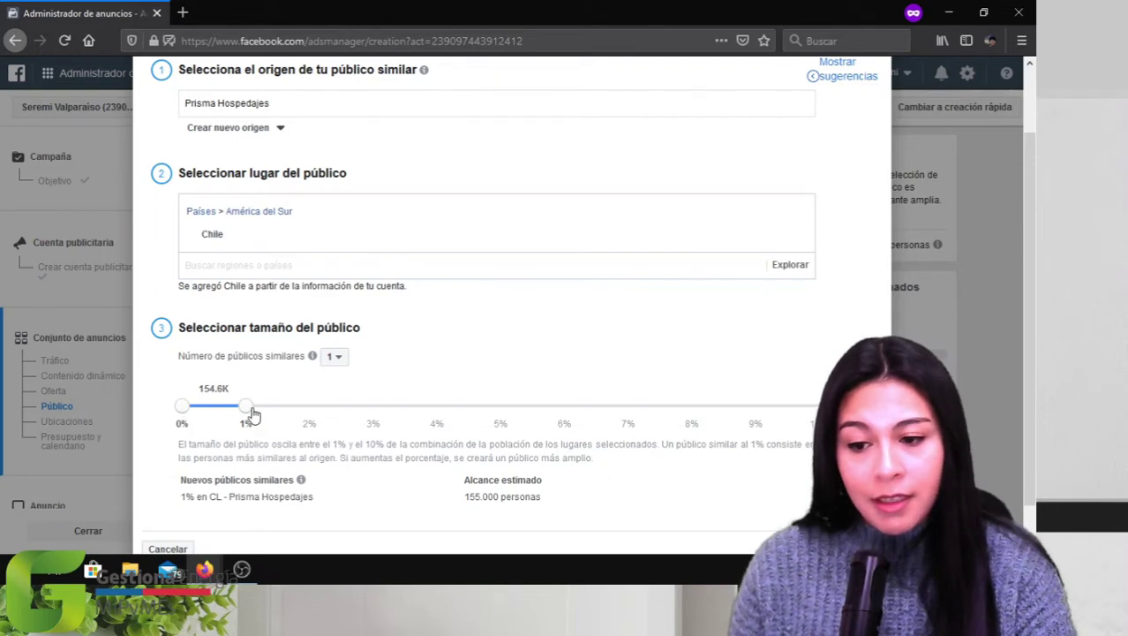
{"action": "left_click_drag", "start_coordinate": [428, 390], "coordinate": [706, 417]}
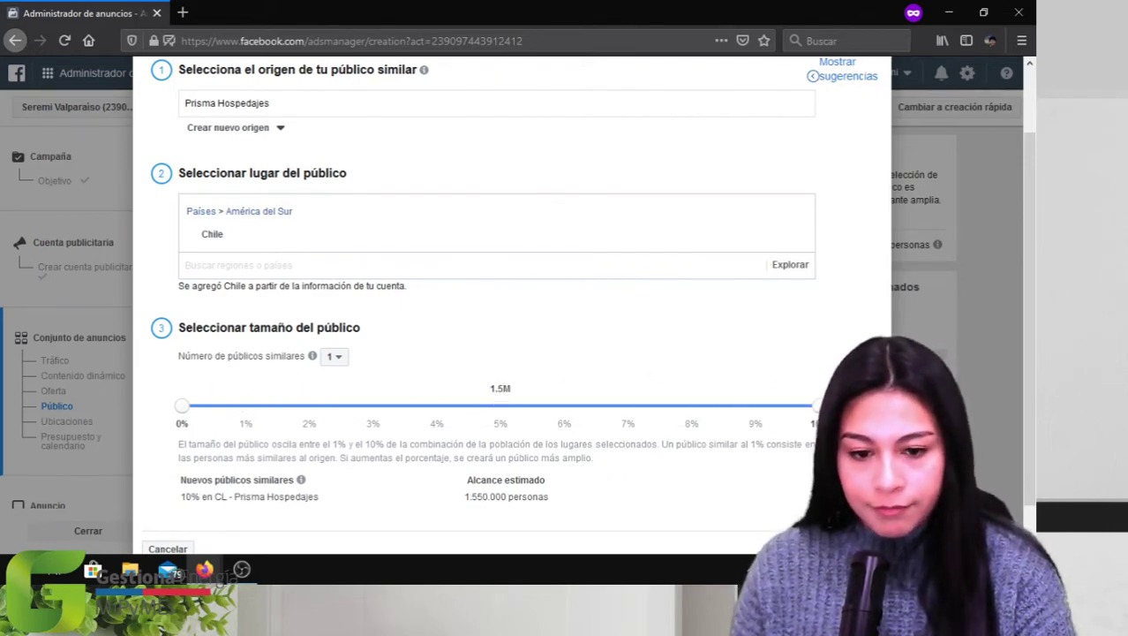
- Set the similar audience's size to 2% and create the audience
{"action": "left_click_drag", "start_coordinate": [813, 406], "coordinate": [343, 406]}
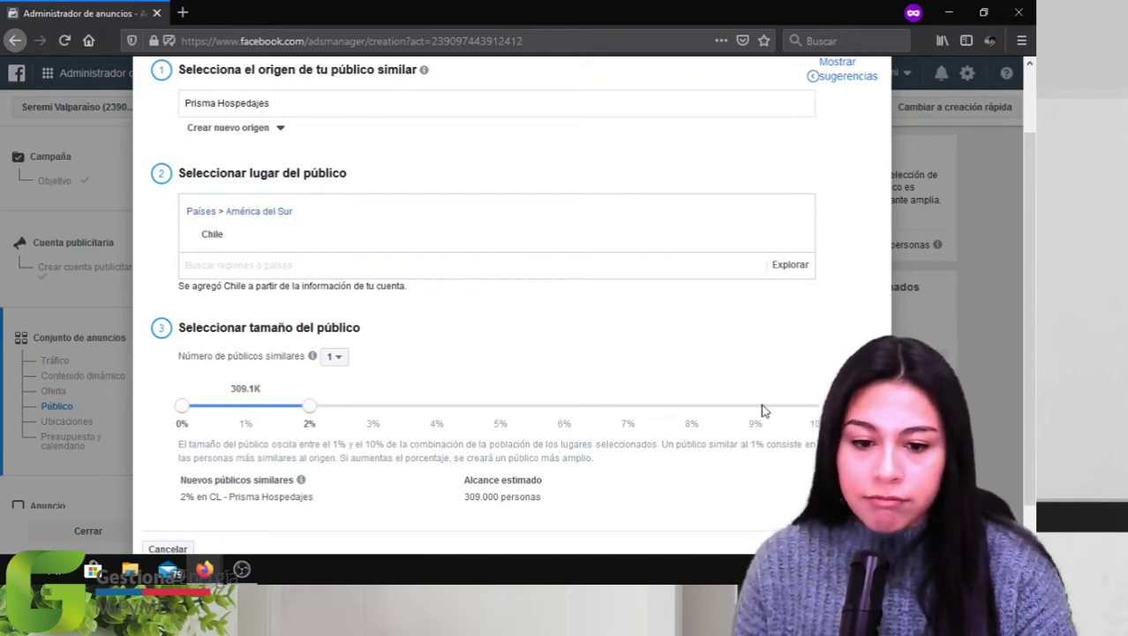
{"action": "scroll", "coordinate": [460, 446], "scroll_direction": "down", "scroll_amount": 1}
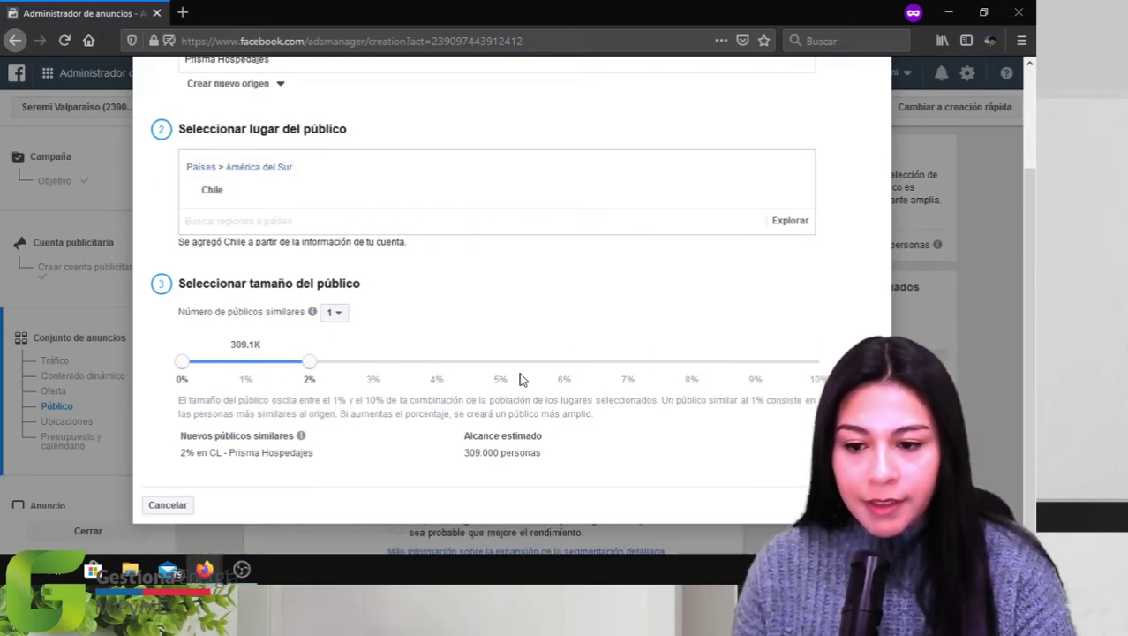
{"action": "left_click", "coordinate": [851, 504]}
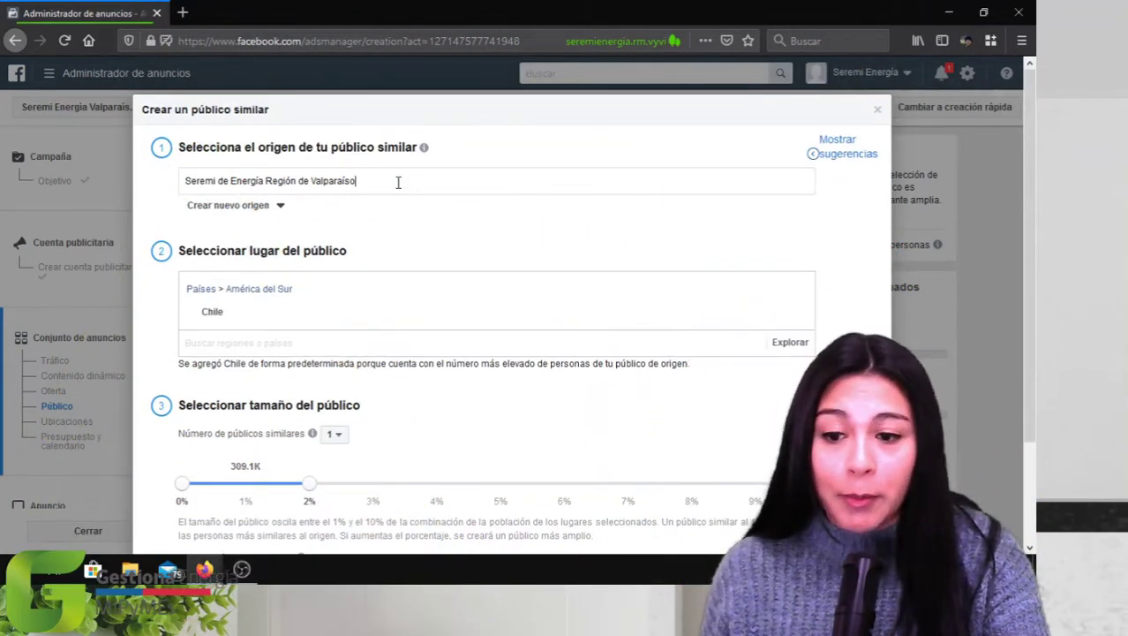
- Choose the Seremi de Energía Región de Valparaíso page as the source and create the similar audience for Chile at 2%
{"action": "left_click", "coordinate": [398, 182]}
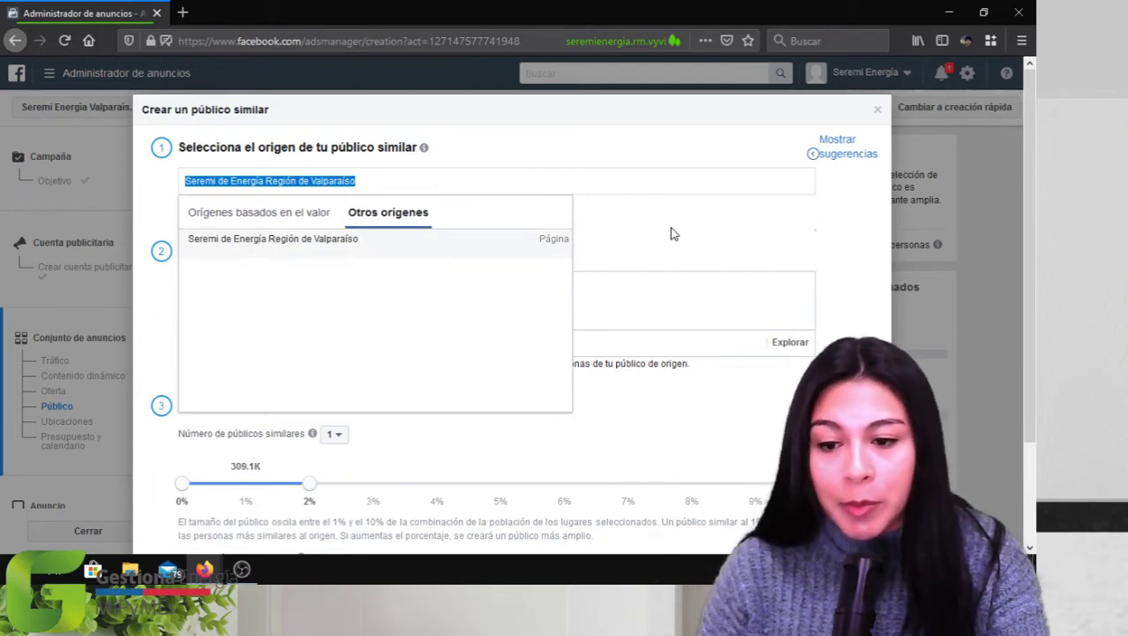
{"action": "left_click", "coordinate": [329, 242]}
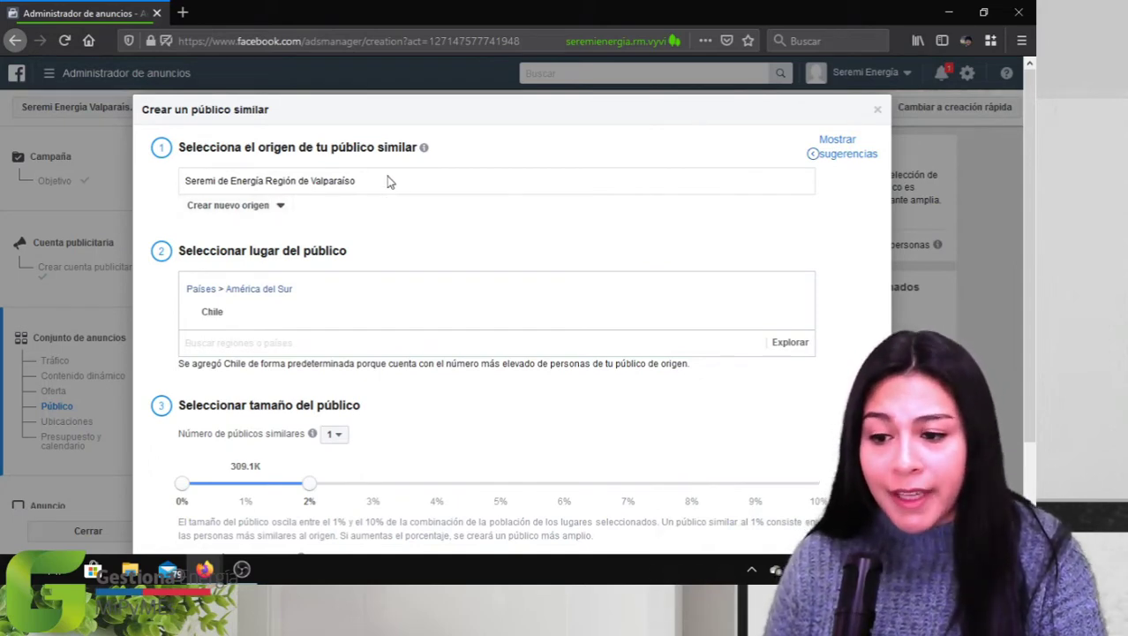
{"action": "scroll", "coordinate": [406, 227], "scroll_direction": "down", "scroll_amount": 3}
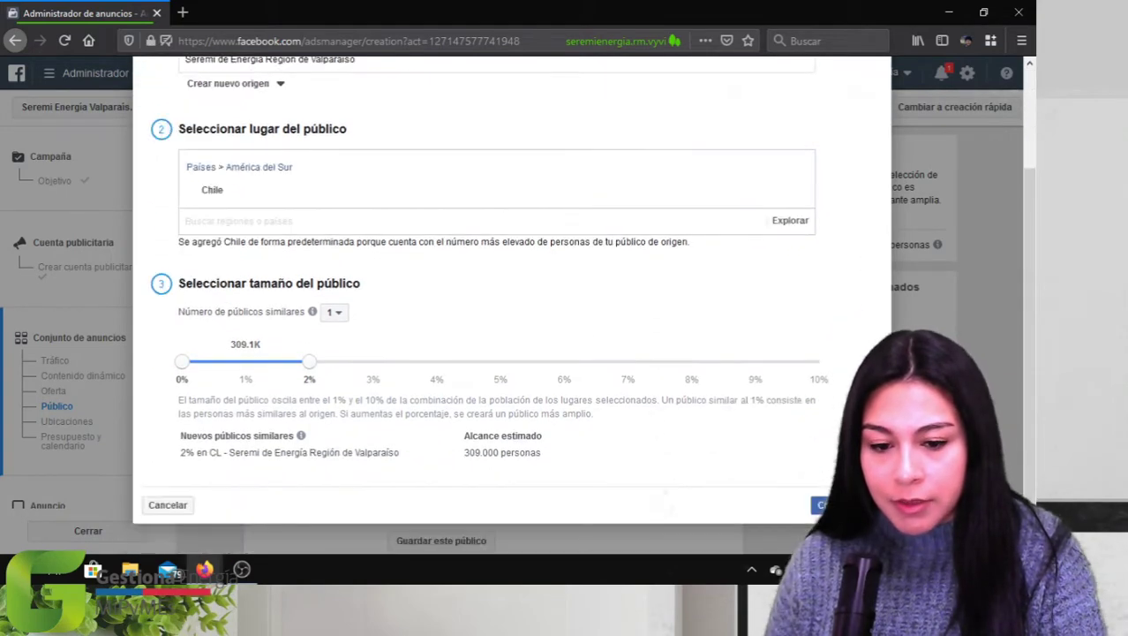
{"action": "left_click", "coordinate": [827, 506]}
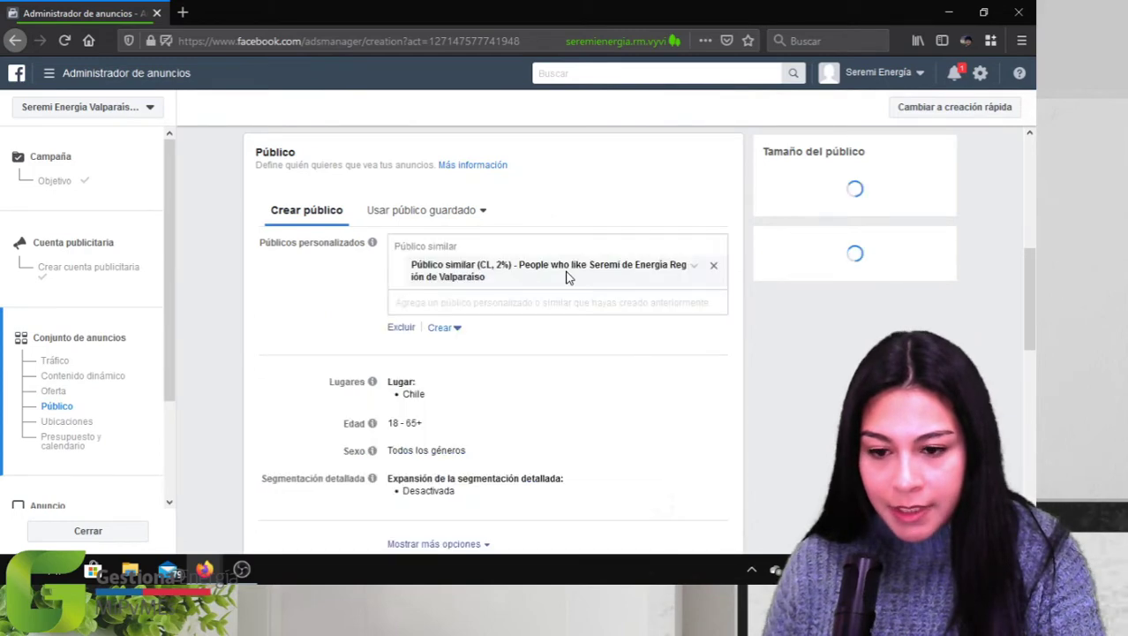
- Set the ad set audience's age range to 25 through 65+
{"action": "scroll", "coordinate": [400, 337], "scroll_direction": "down", "scroll_amount": 1}
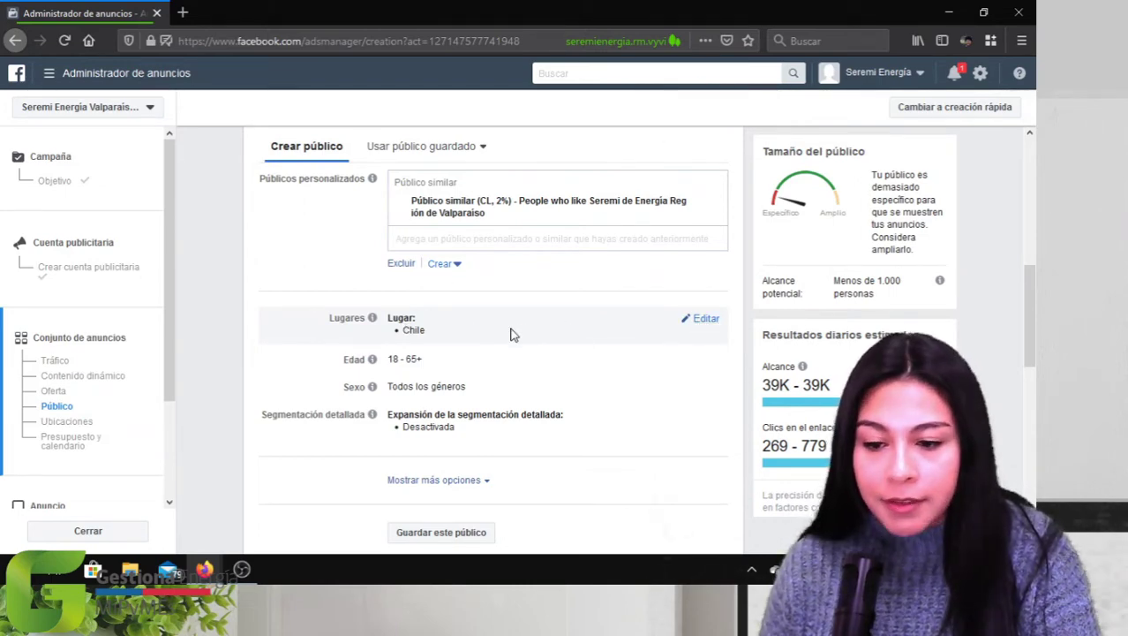
{"action": "scroll", "coordinate": [512, 334], "scroll_direction": "down", "scroll_amount": 1}
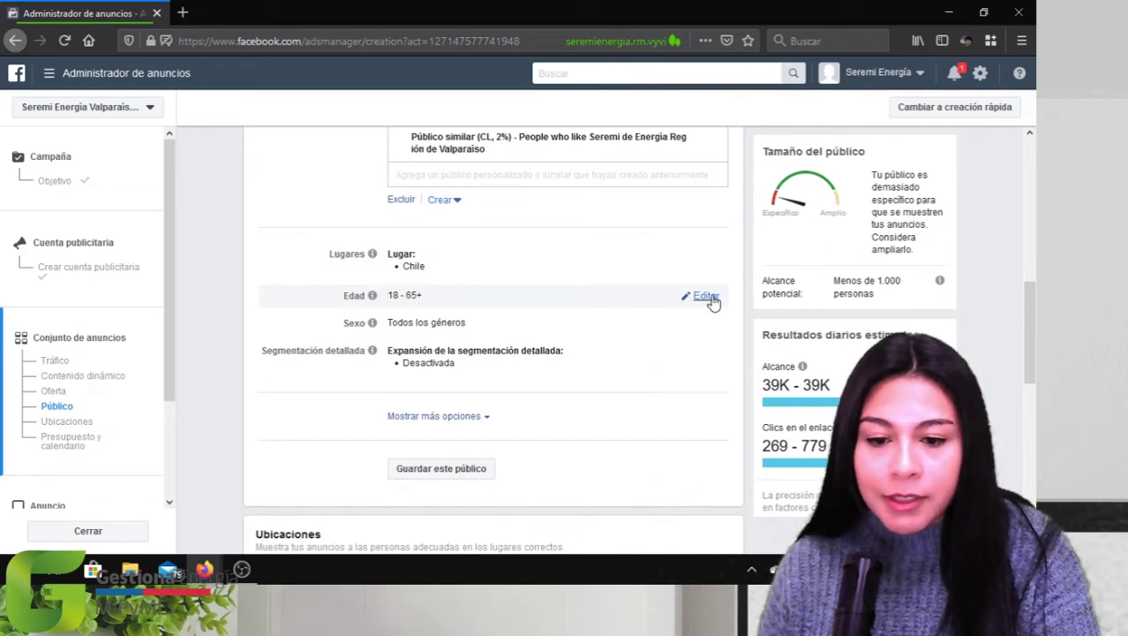
{"action": "left_click", "coordinate": [417, 294]}
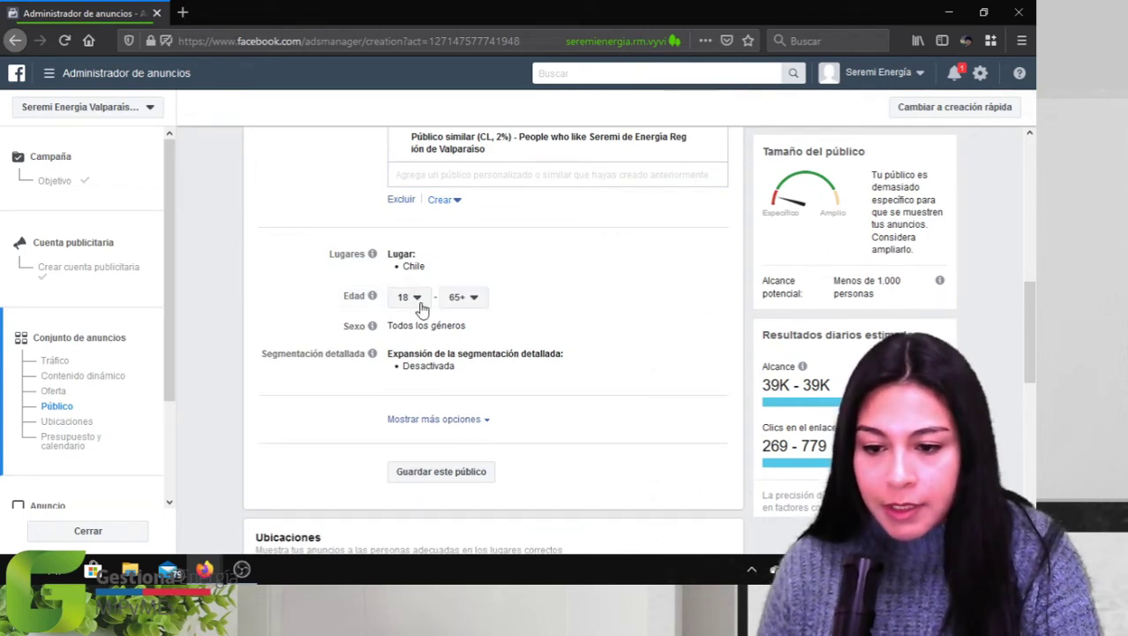
{"action": "left_click", "coordinate": [410, 300]}
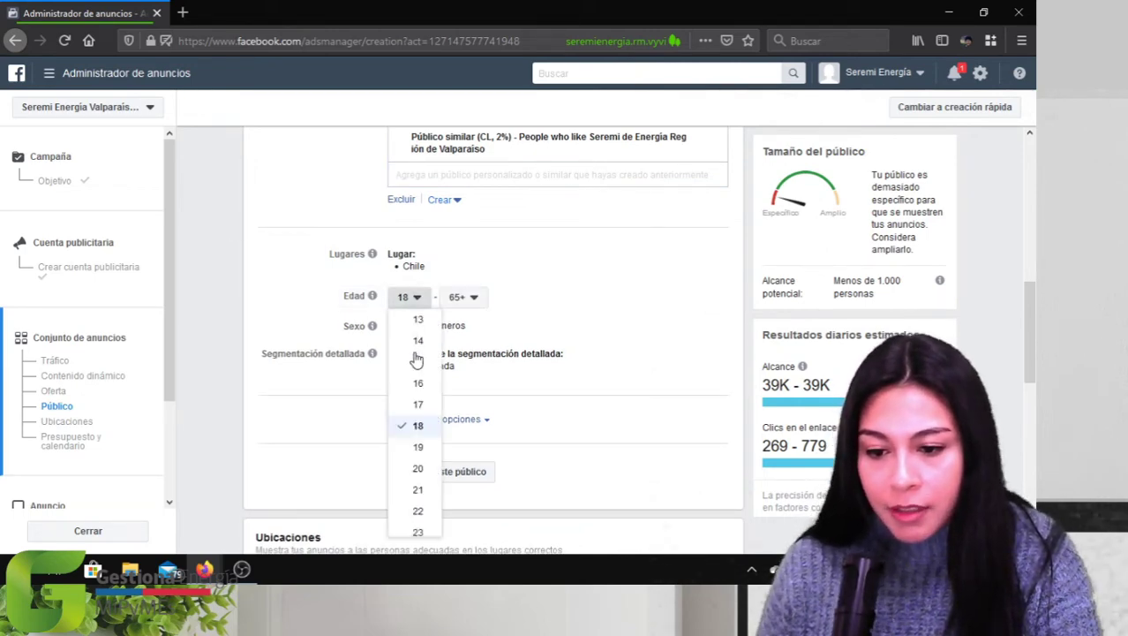
{"action": "scroll", "coordinate": [420, 504], "scroll_direction": "down", "scroll_amount": 3}
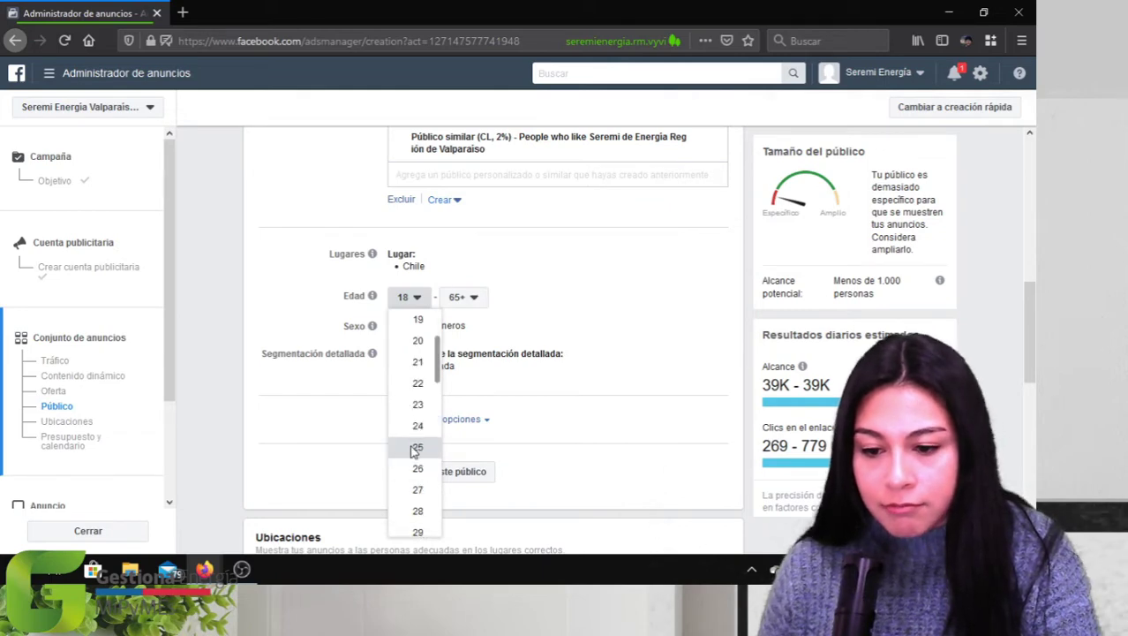
{"action": "left_click", "coordinate": [415, 450]}
{"action": "left_click", "coordinate": [470, 300]}
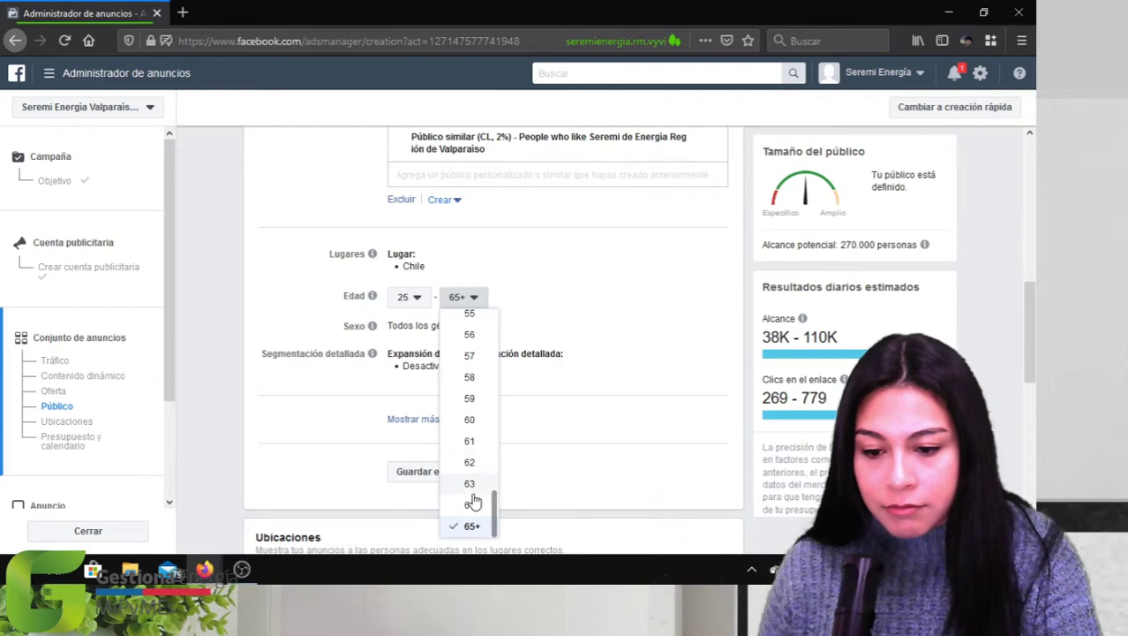
{"action": "left_click", "coordinate": [474, 528]}
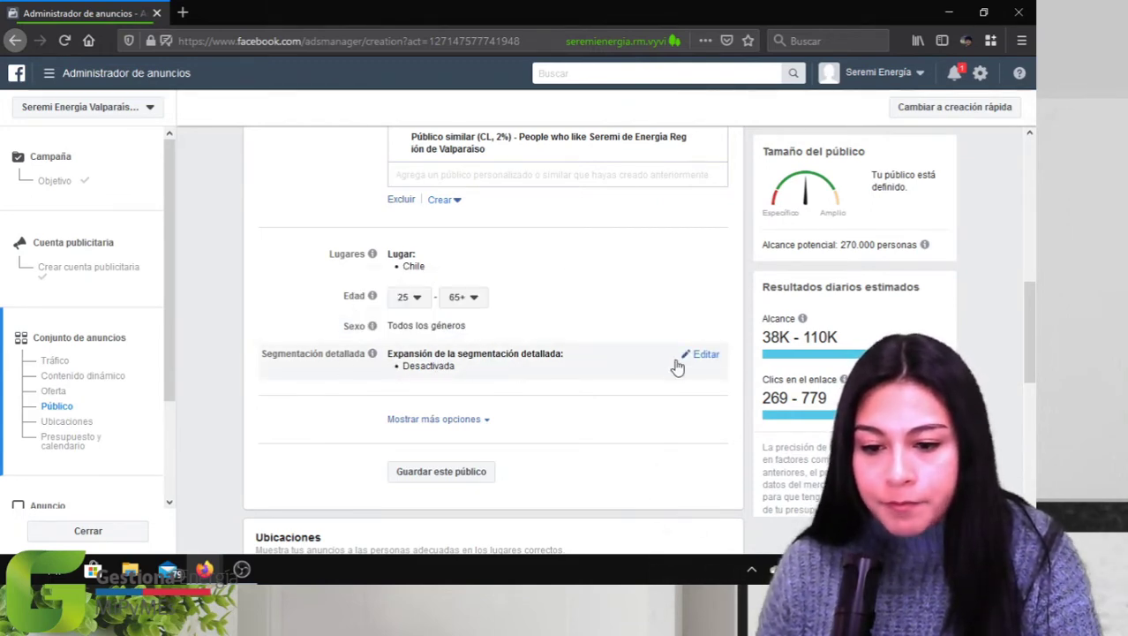
- Add the interests Fotografía, Cultura, Valparaíso and Arquitectura to the audience's detailed targeting
{"action": "left_click", "coordinate": [706, 355]}
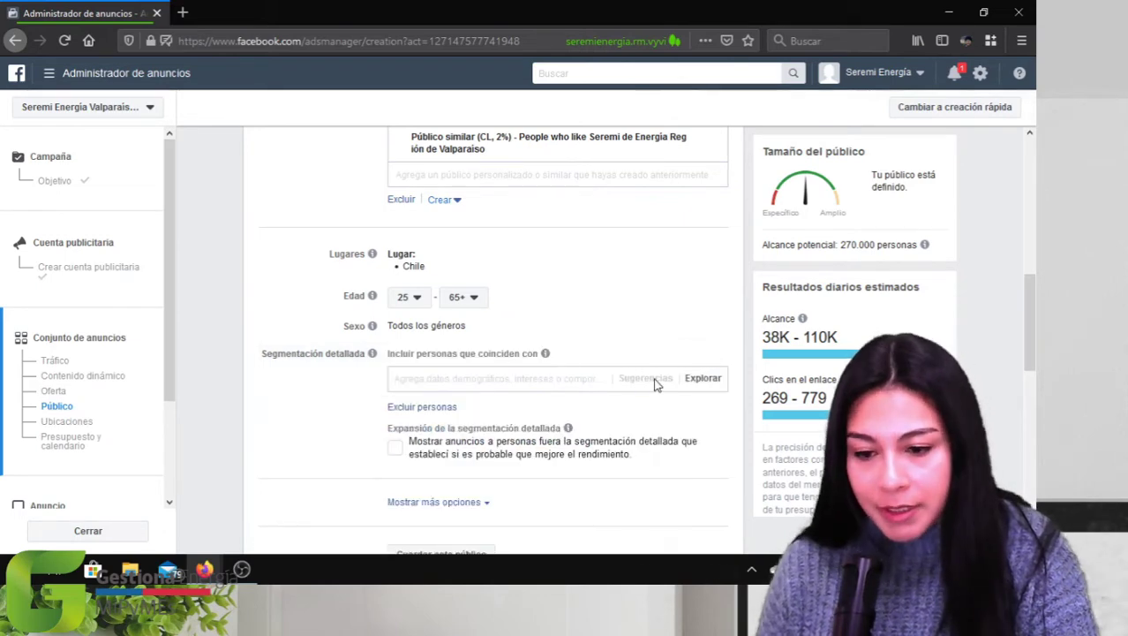
{"action": "left_click", "coordinate": [515, 379]}
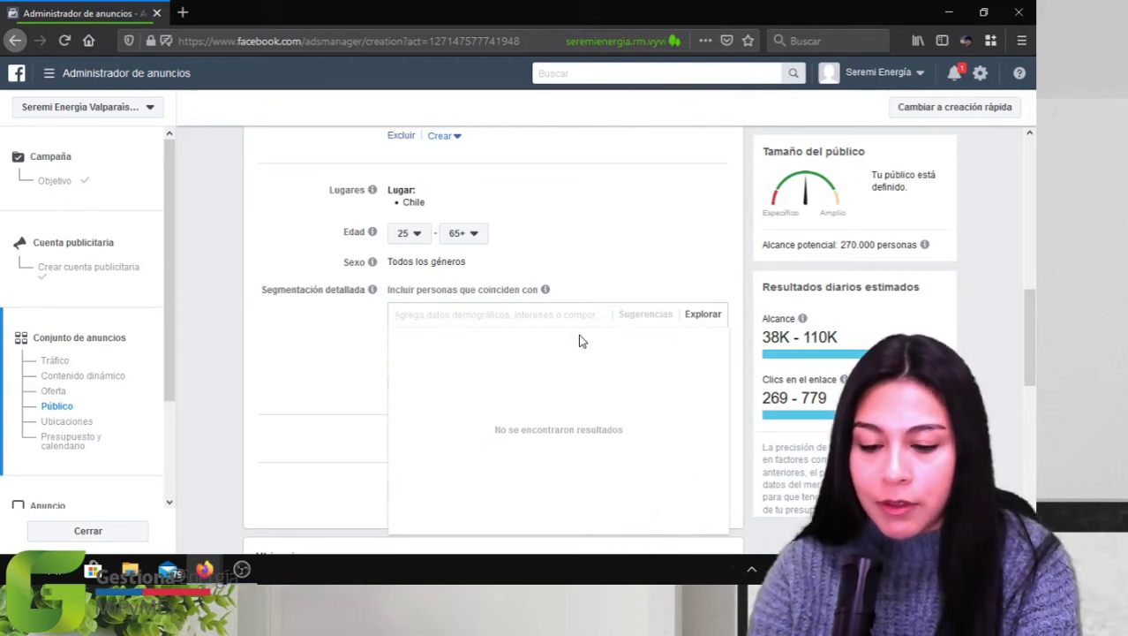
{"action": "type", "text": "fotografía"}
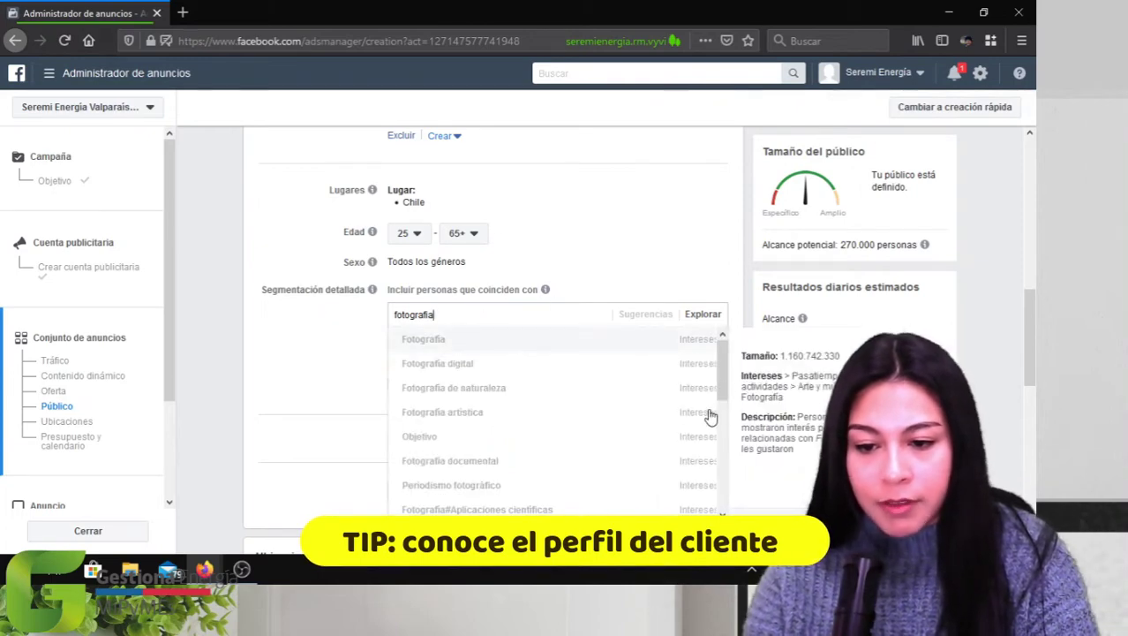
{"action": "left_click", "coordinate": [432, 336]}
{"action": "type", "text": "cultura"}
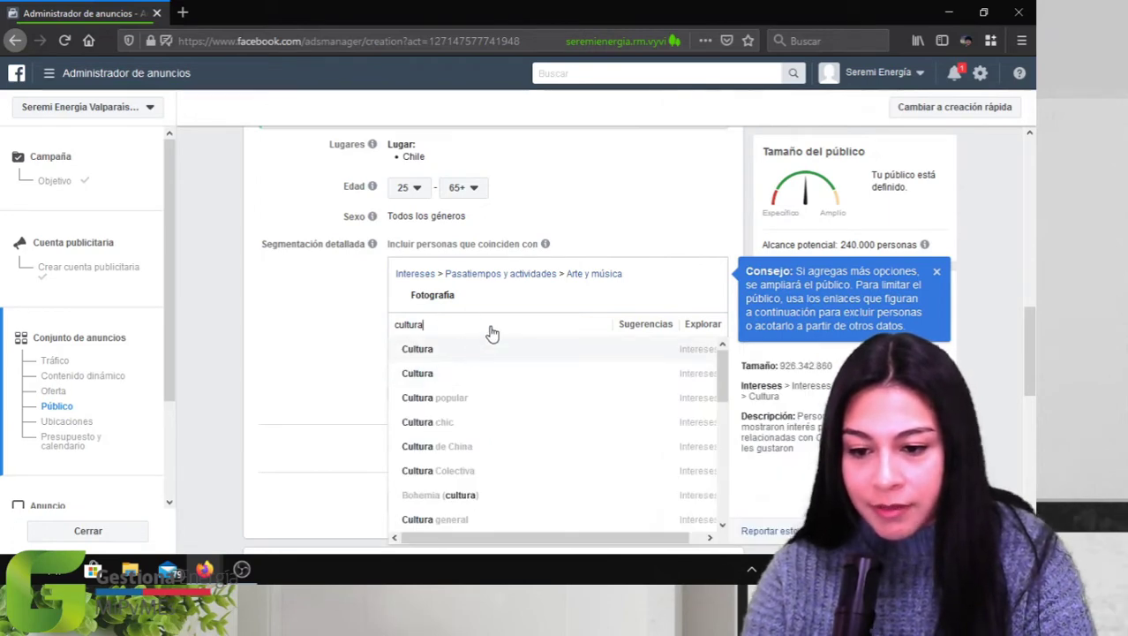
{"action": "left_click", "coordinate": [449, 367]}
{"action": "type", "text": "valparaiso"}
{"action": "key", "text": "Return"}
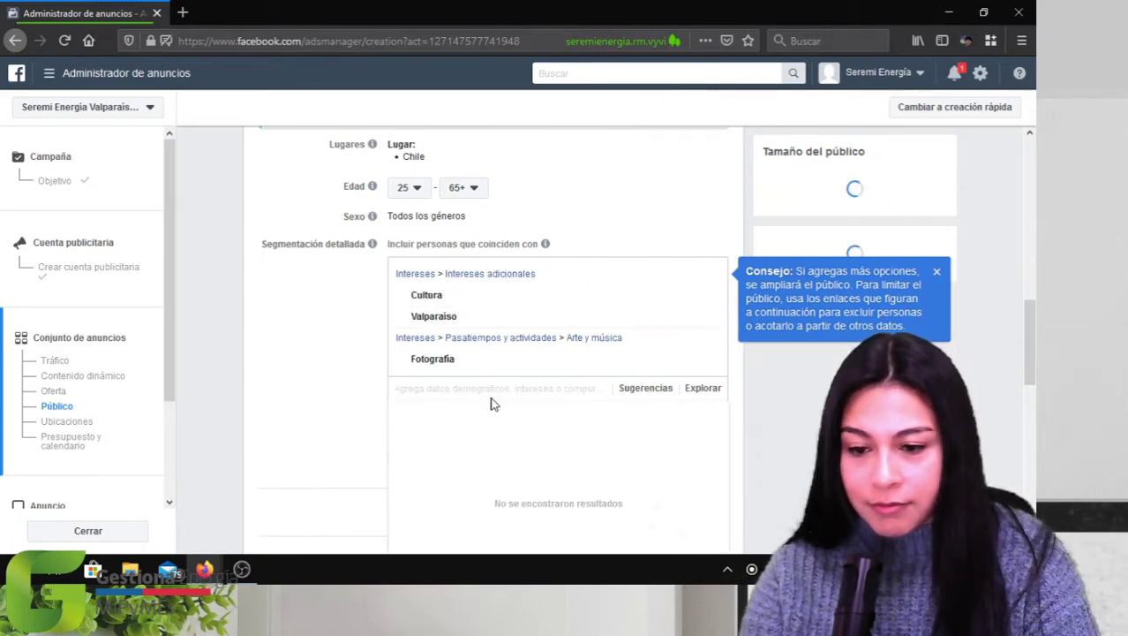
{"action": "type", "text": "arquitectura"}
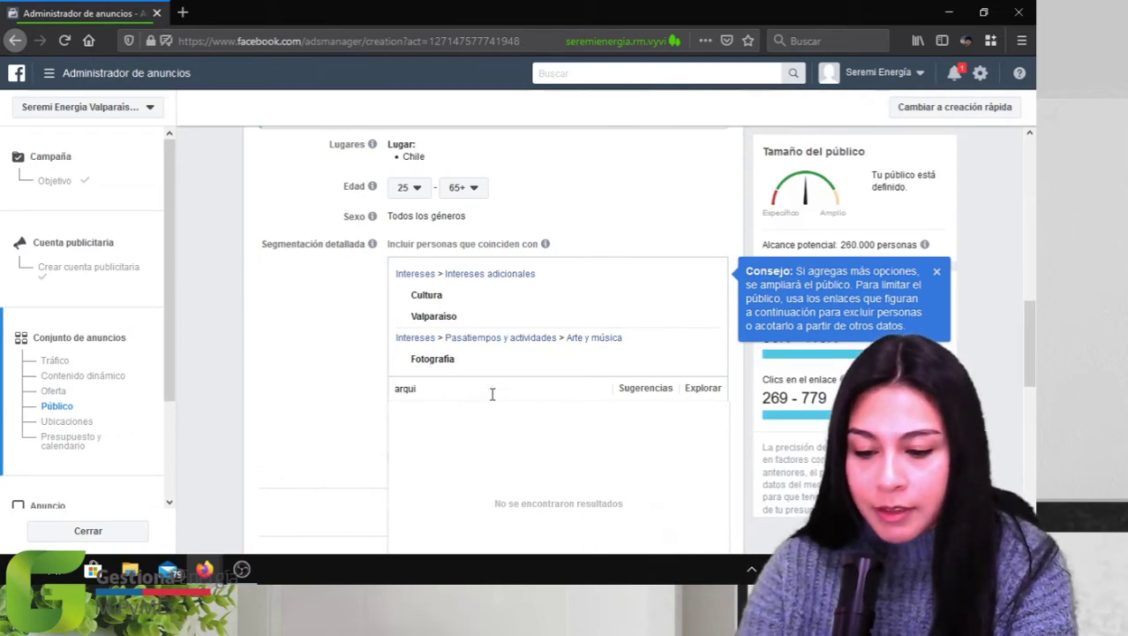
{"action": "mouse_move", "coordinate": [461, 420]}
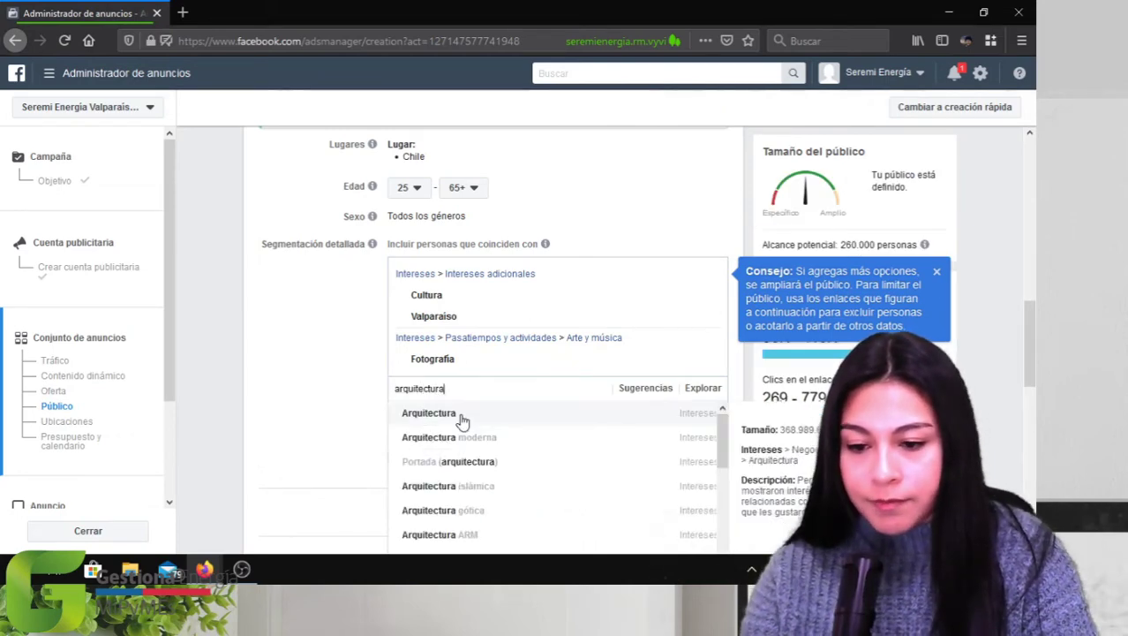
{"action": "left_click", "coordinate": [461, 417]}
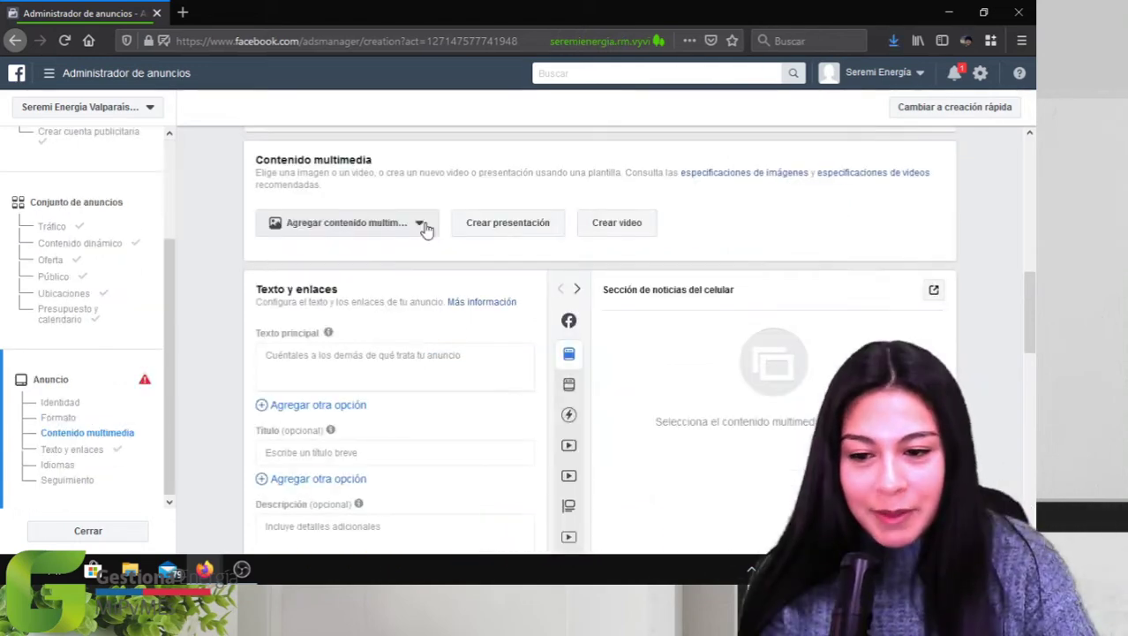
- Upload the image paneles .png from the Escritorio folder and add it as the ad's multimedia content
{"action": "left_click", "coordinate": [422, 226]}
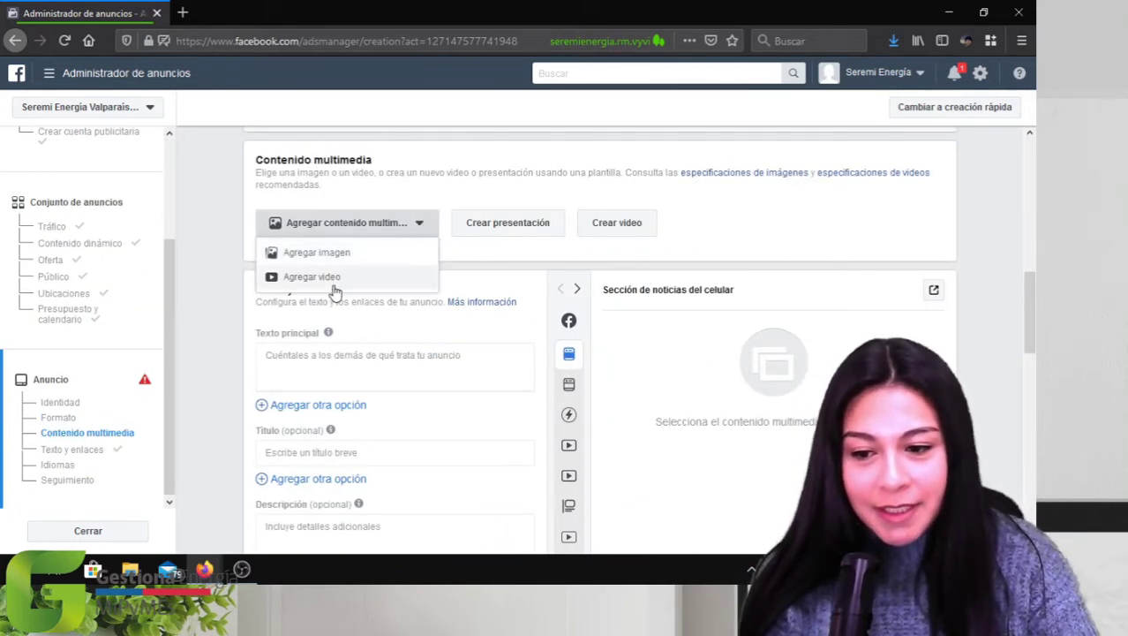
{"action": "left_click", "coordinate": [322, 255]}
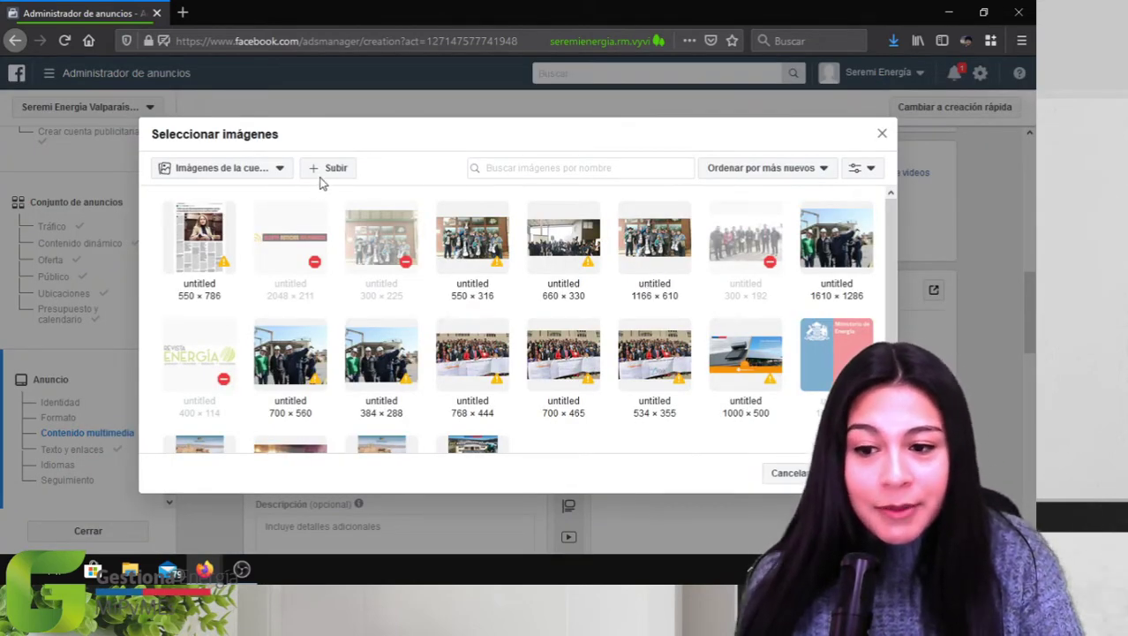
{"action": "left_click", "coordinate": [325, 169]}
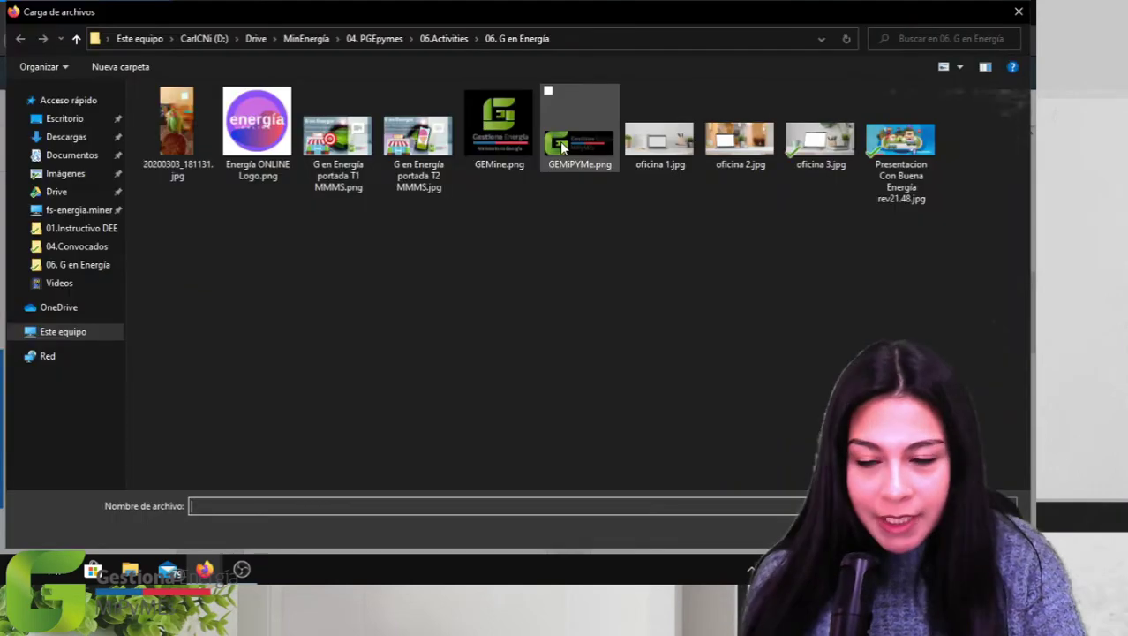
{"action": "left_click", "coordinate": [134, 121]}
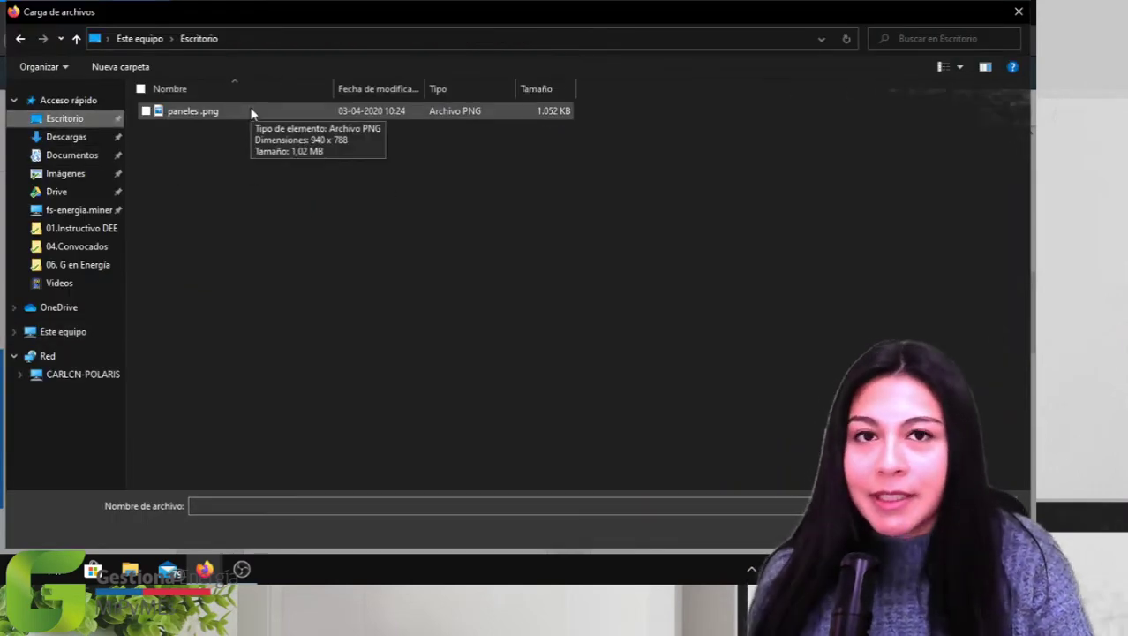
{"action": "left_click", "coordinate": [182, 115]}
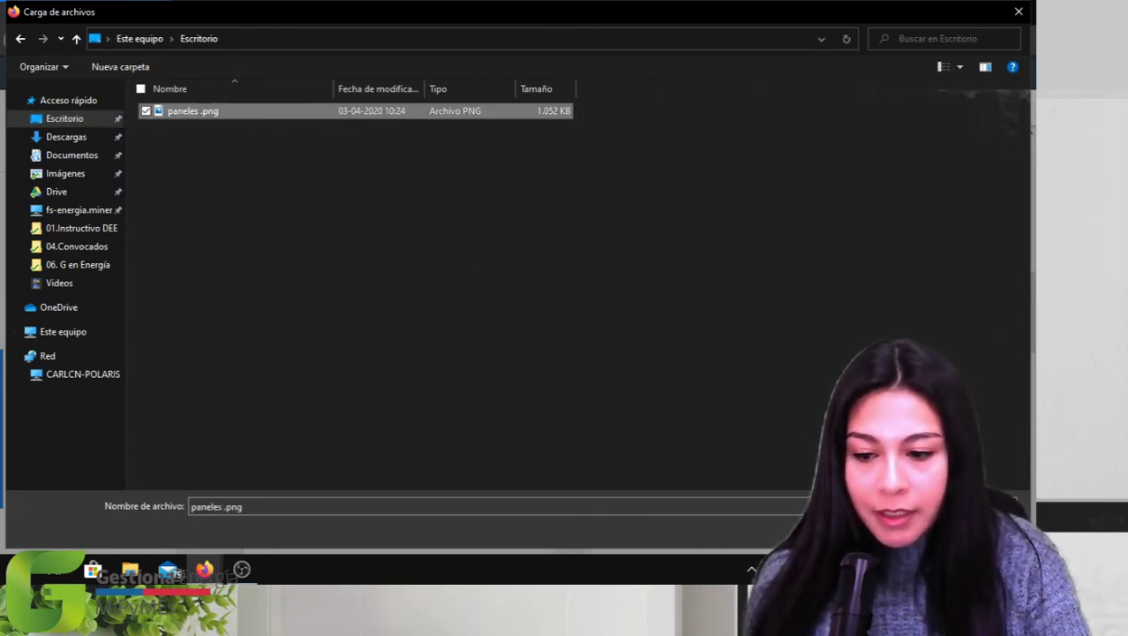
{"action": "key", "text": "Return"}
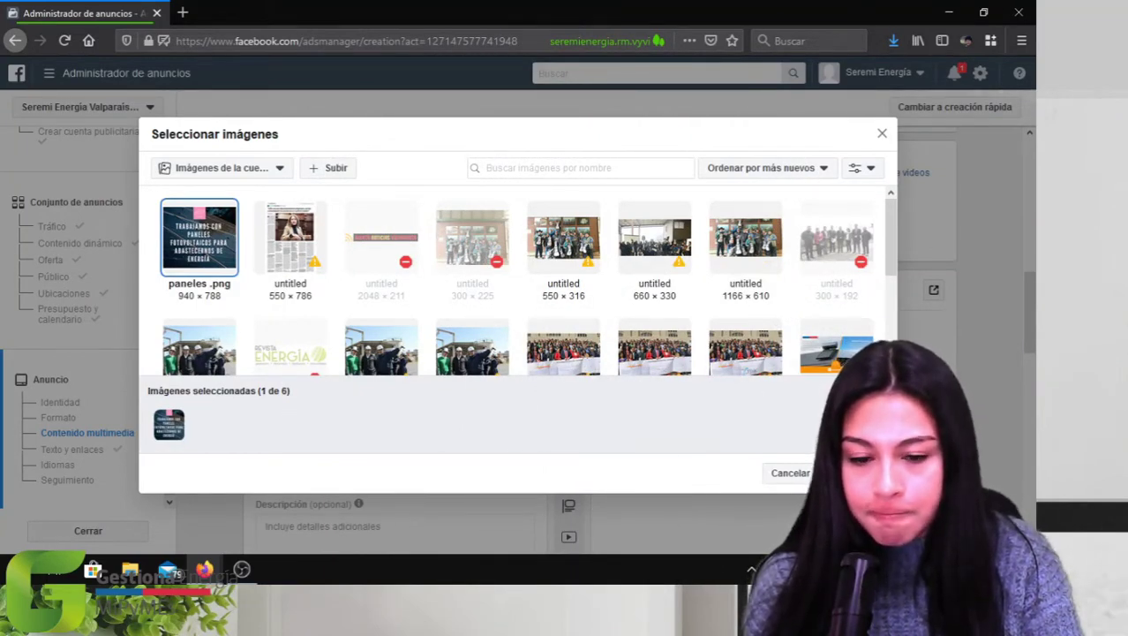
{"action": "left_click", "coordinate": [856, 473]}
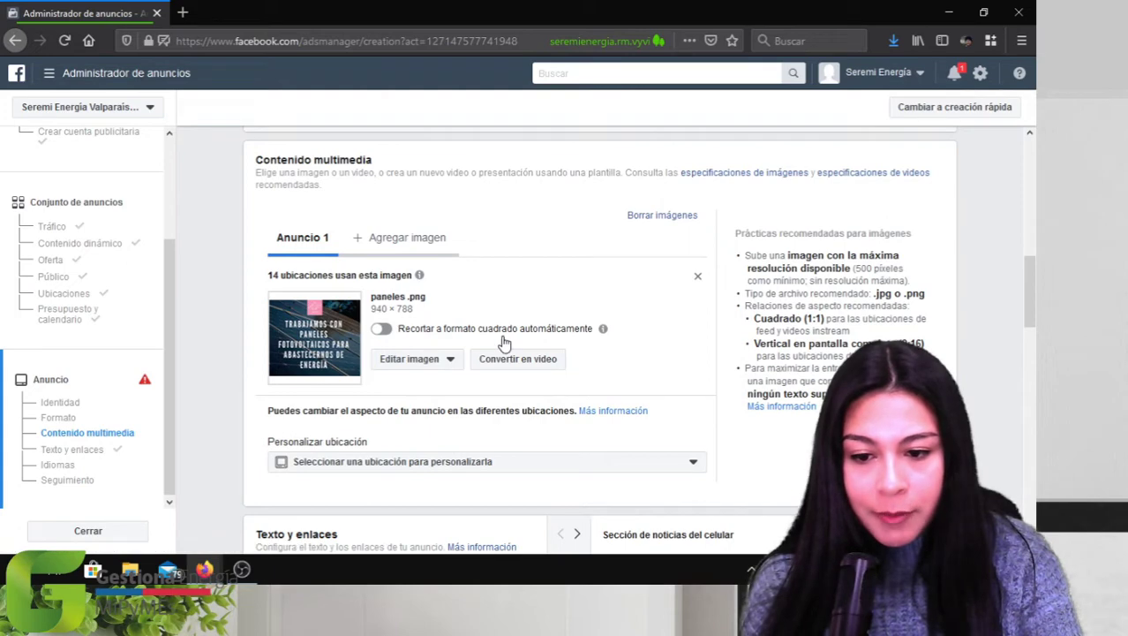
- Crop the ad image automatically to square format and check it in the mobile news feed preview
{"action": "left_click", "coordinate": [384, 330]}
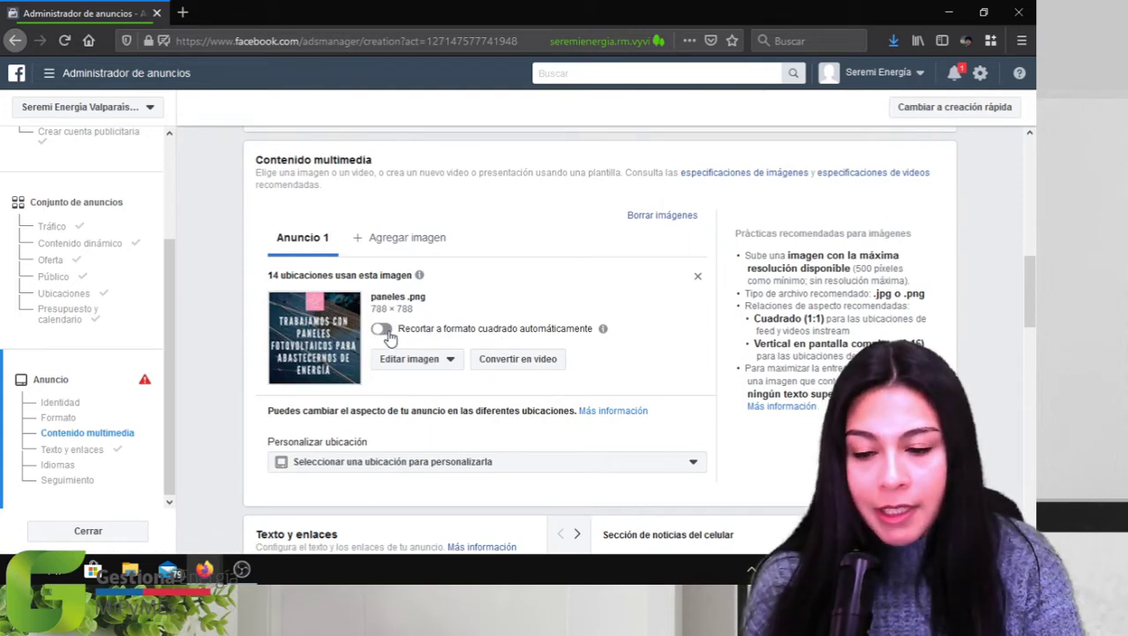
{"action": "scroll", "coordinate": [456, 145], "scroll_direction": "down", "scroll_amount": 4}
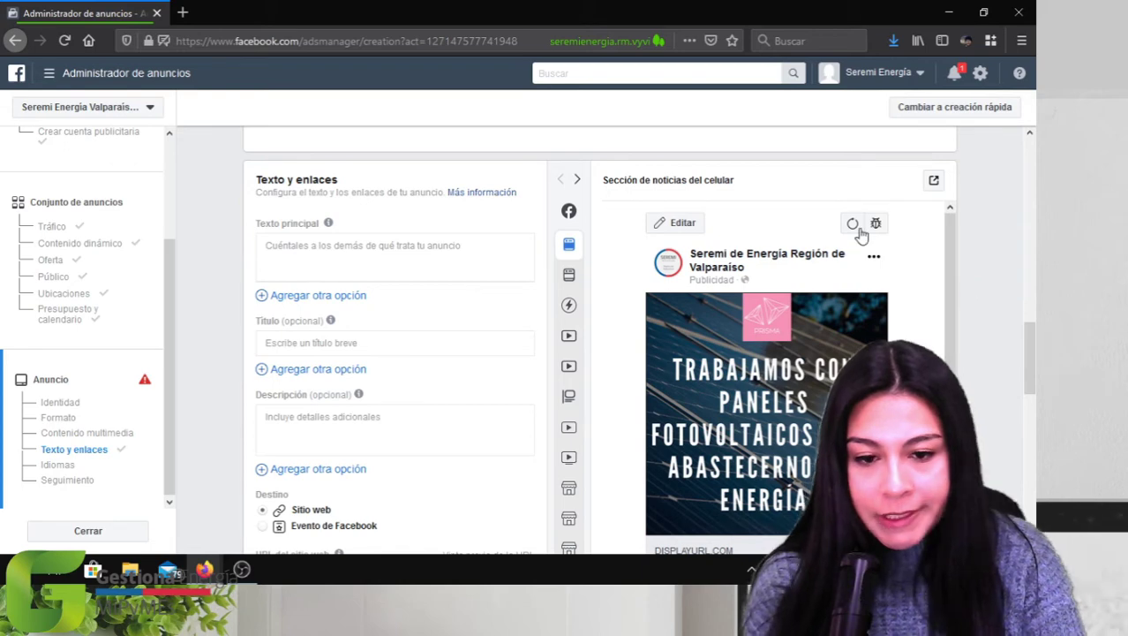
{"action": "scroll", "coordinate": [1027, 325], "scroll_direction": "up", "scroll_amount": 2}
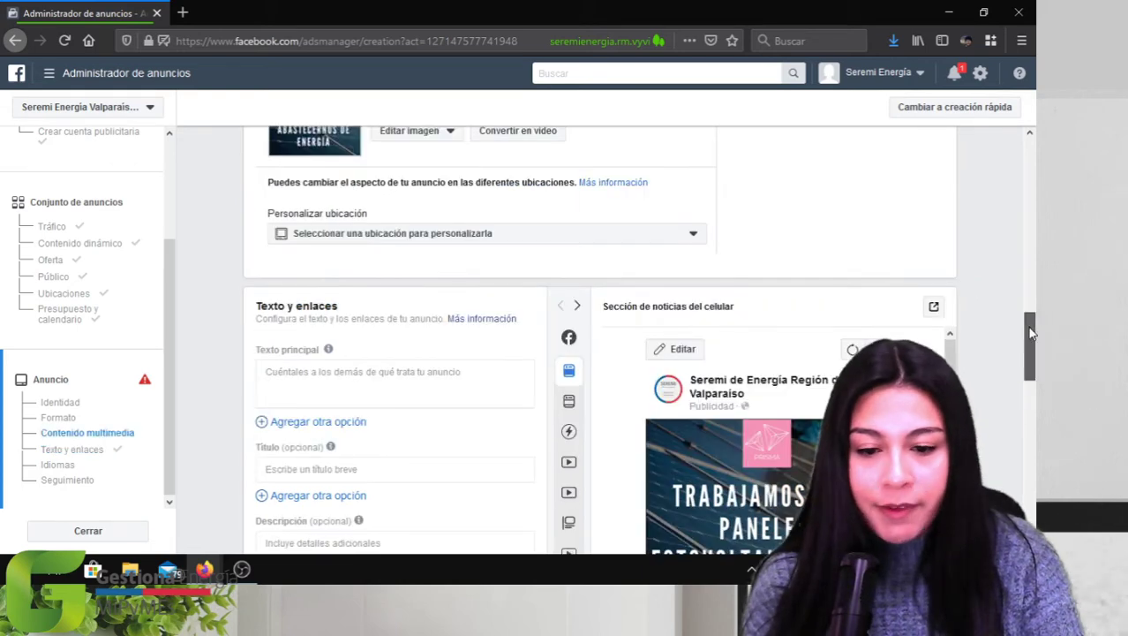
- Set the ad's title to "Somos Sostenibles" and its description to "Para mas información visita nuestra pagina web"
{"action": "scroll", "coordinate": [1030, 333], "scroll_direction": "down", "scroll_amount": 2}
{"action": "left_click", "coordinate": [426, 282]}
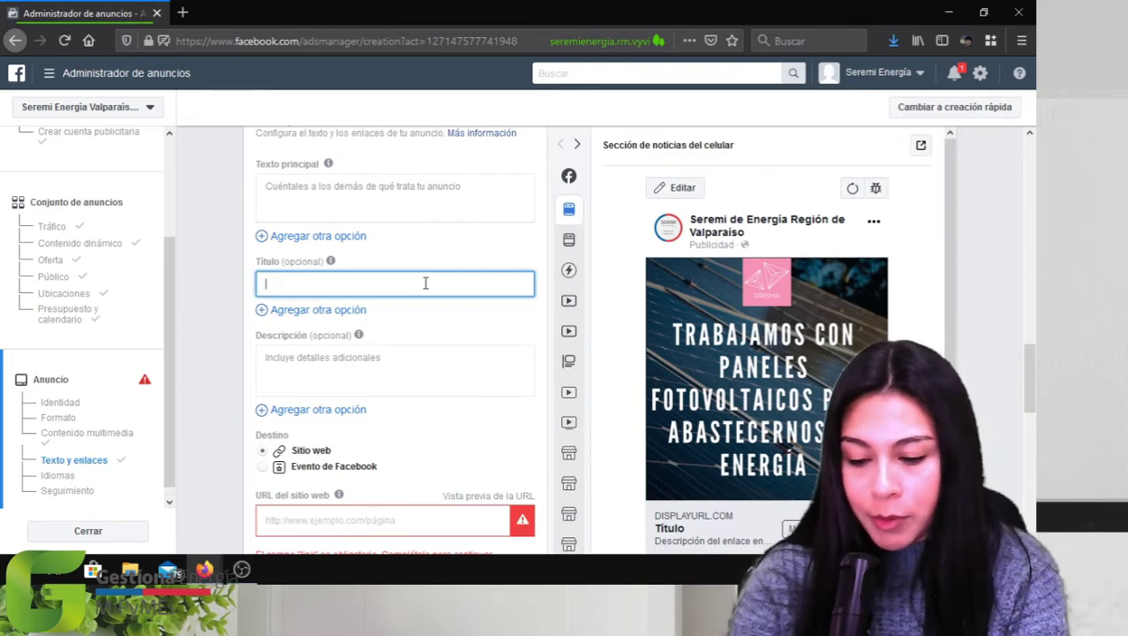
{"action": "type", "text": "Somos Sostenibles"}
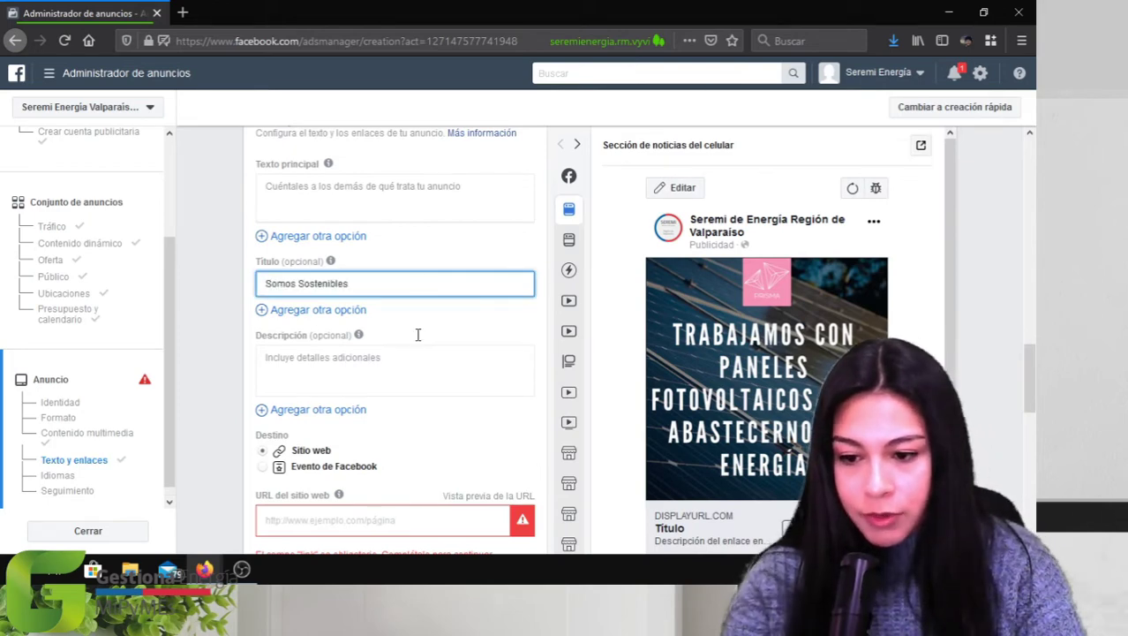
{"action": "left_click", "coordinate": [297, 377]}
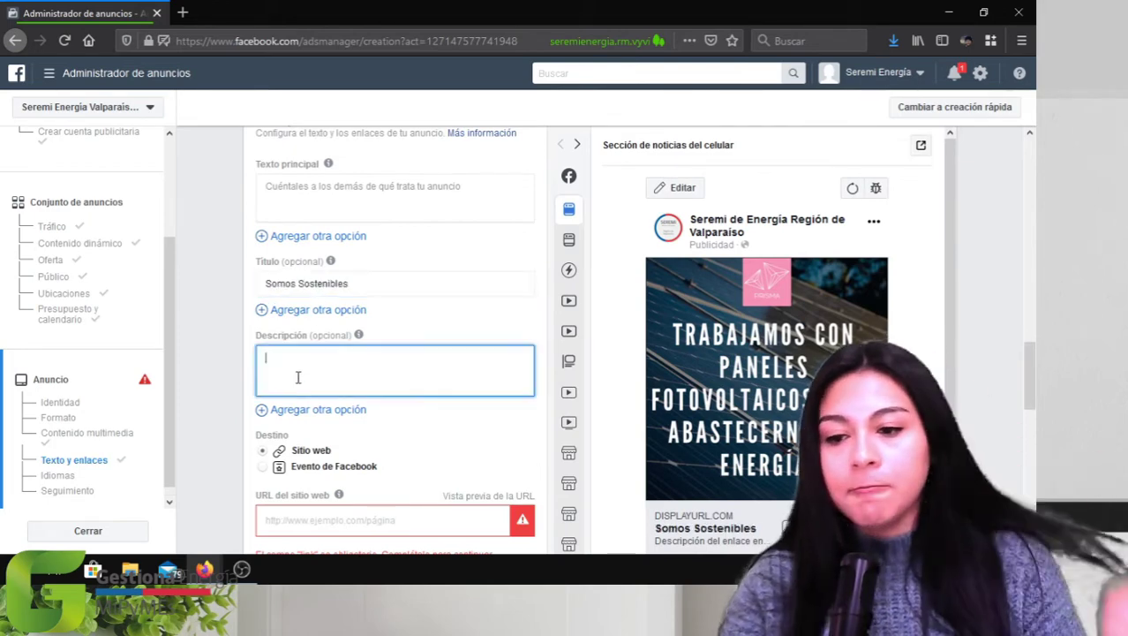
{"action": "type", "text": "Para mas información visita nuestra pagina web"}
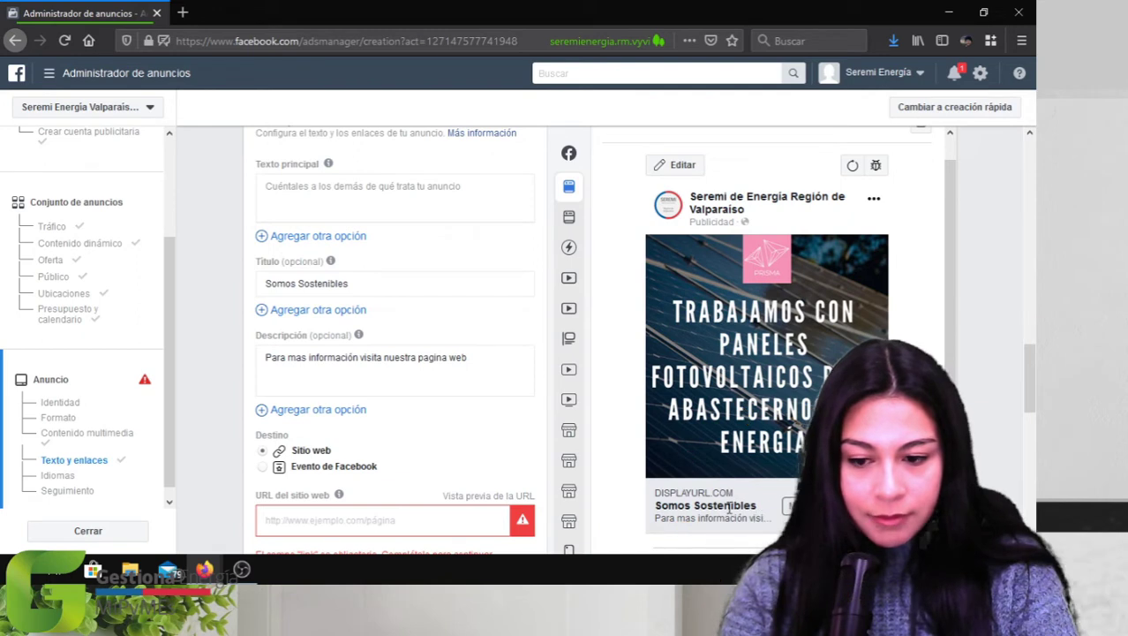
- Enter the ad's main text: "Una de nuestras acciones de sostenibilidad principal es el uso de paneles fotovoltaicos."
{"action": "left_click", "coordinate": [345, 197]}
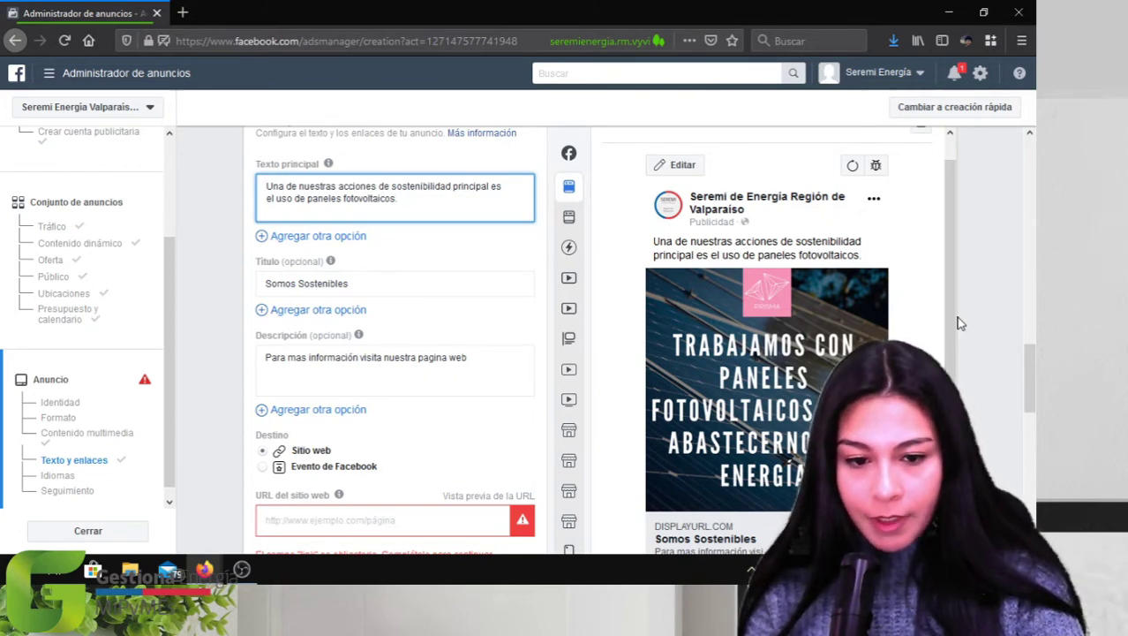
{"action": "scroll", "coordinate": [1030, 358], "scroll_direction": "down", "scroll_amount": 2}
{"action": "left_click", "coordinate": [395, 350]}
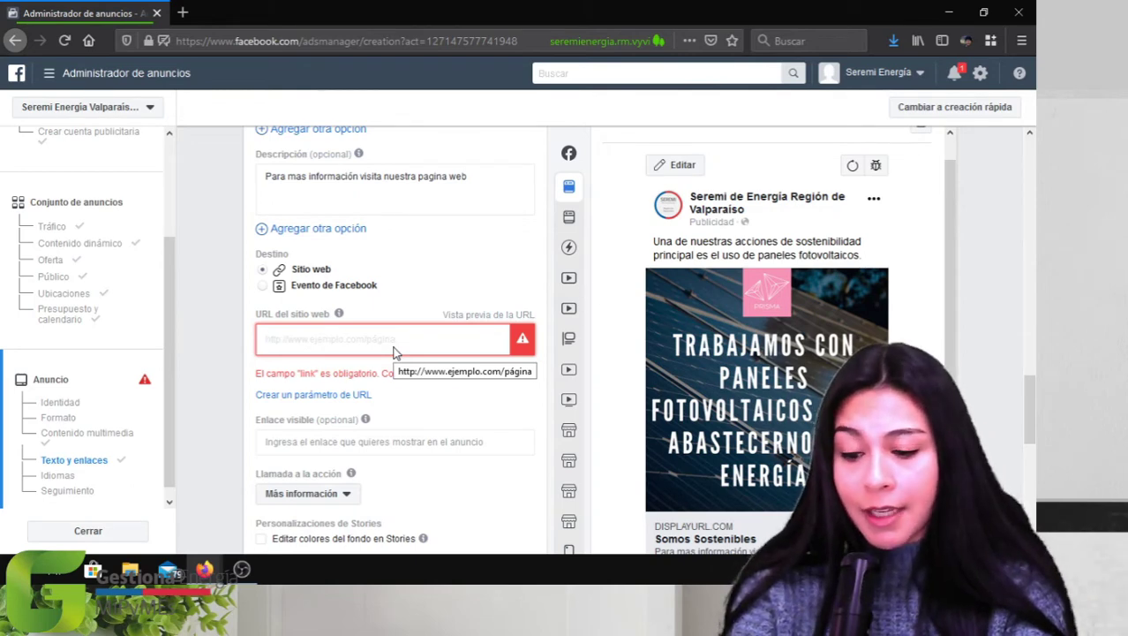
{"action": "type", "text": "h"}
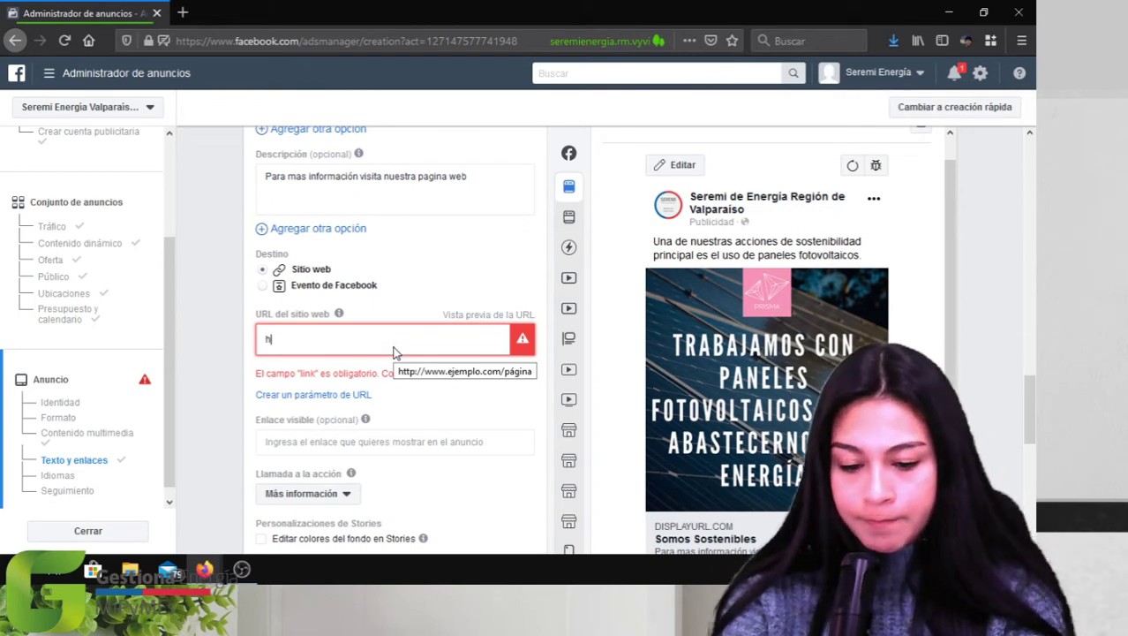
{"action": "type", "text": "ttp:/"}
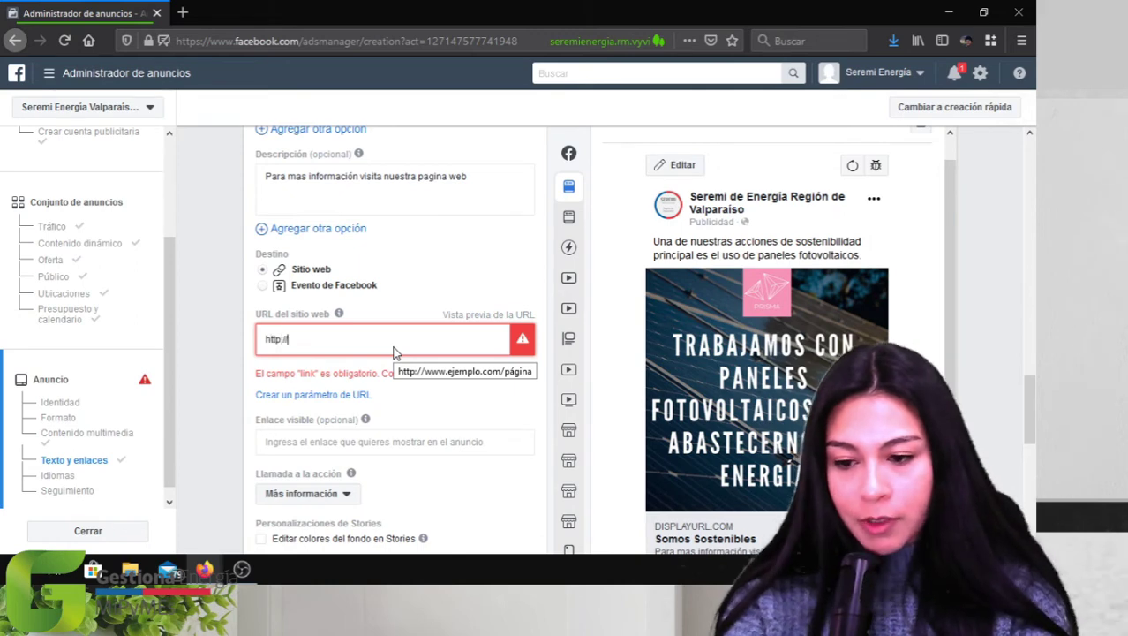
{"action": "type", "text": "/www.prismahospedaje.cl"}
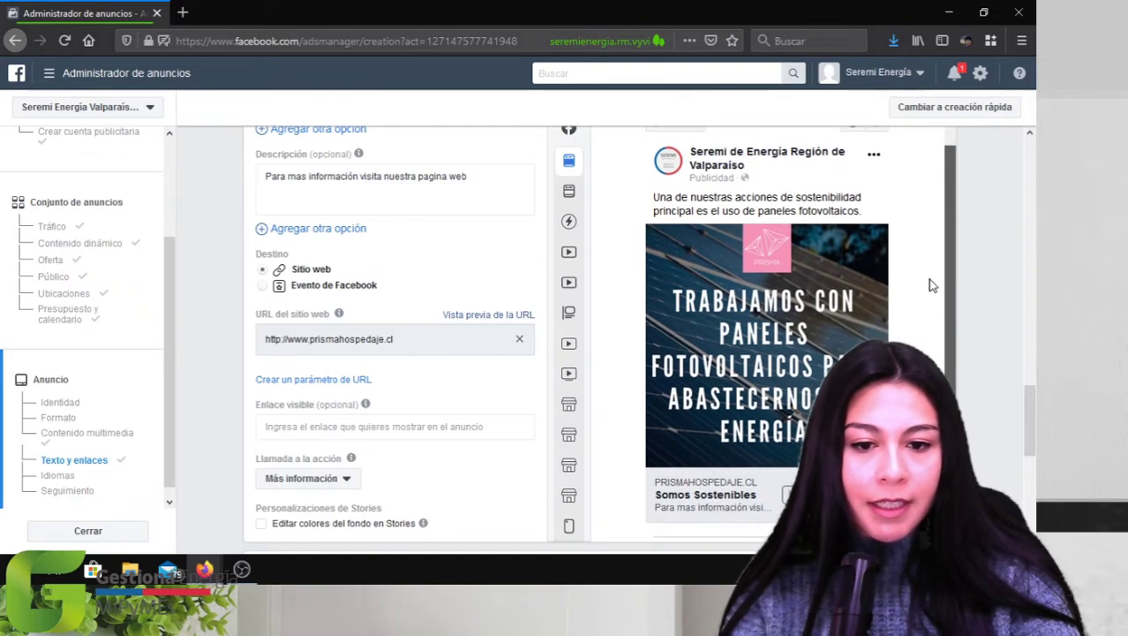
{"action": "scroll", "coordinate": [933, 289], "scroll_direction": "down", "scroll_amount": 1}
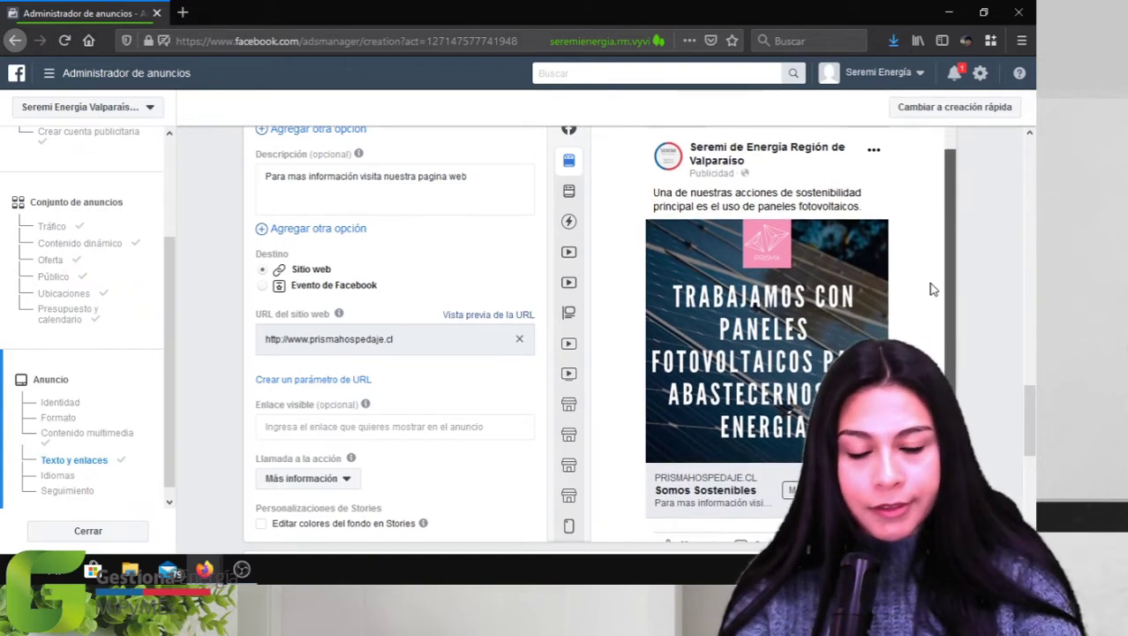
{"action": "scroll", "coordinate": [933, 289], "scroll_direction": "up", "scroll_amount": 1}
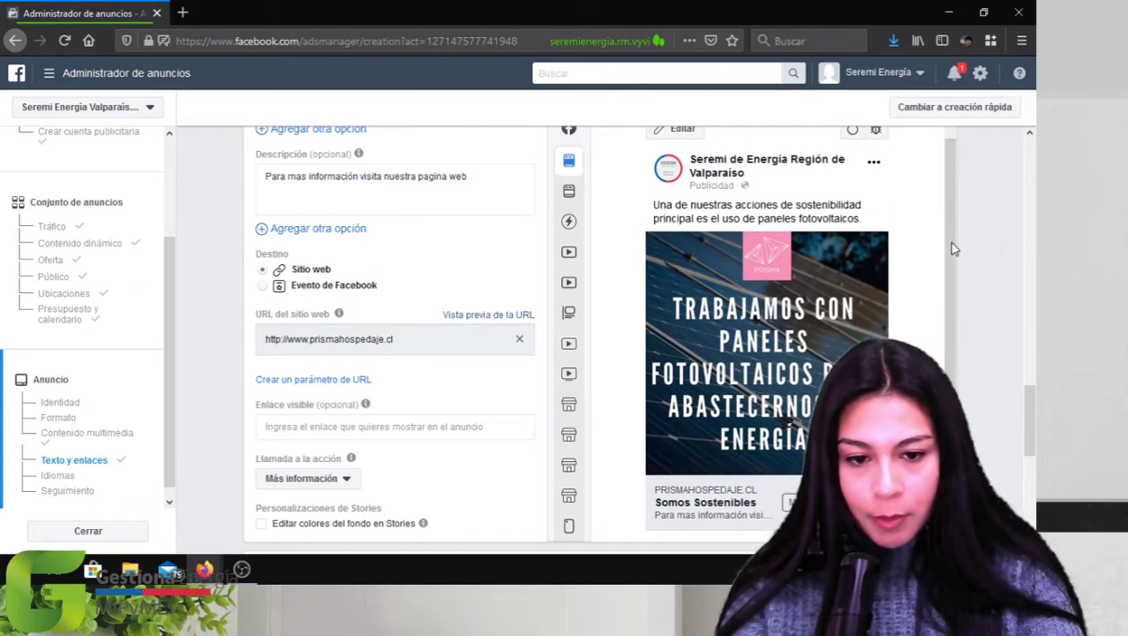
{"action": "left_click", "coordinate": [489, 202]}
{"action": "left_click", "coordinate": [493, 277]}
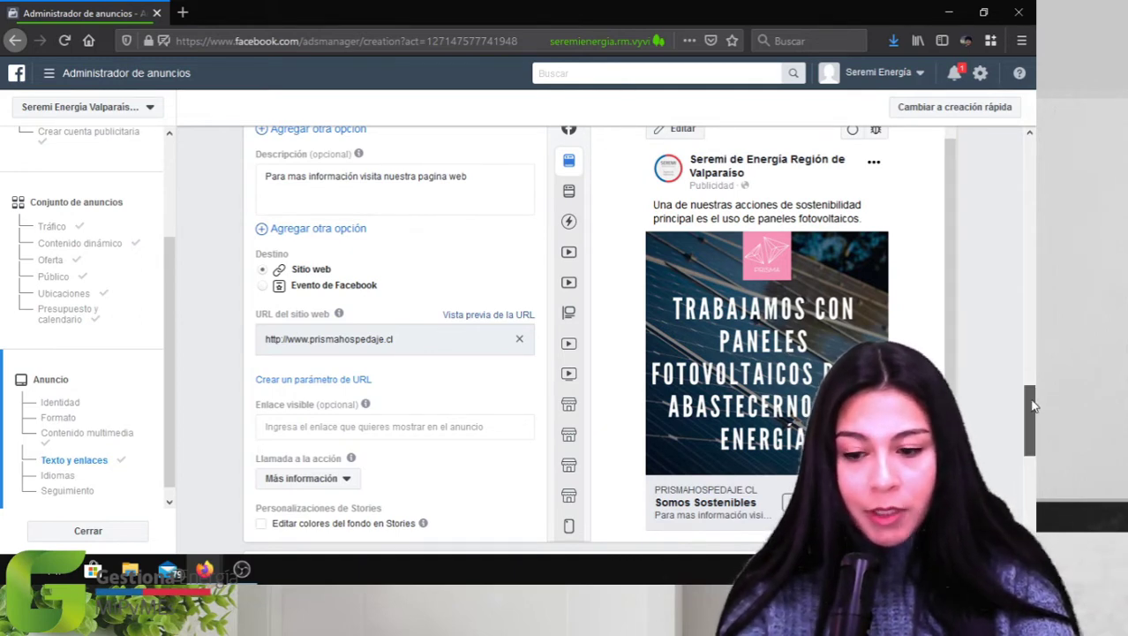
- Confirm the ad and start filling in the name on the card for the credit or debit card payment method
{"action": "left_click_drag", "start_coordinate": [1034, 405], "coordinate": [1025, 469]}
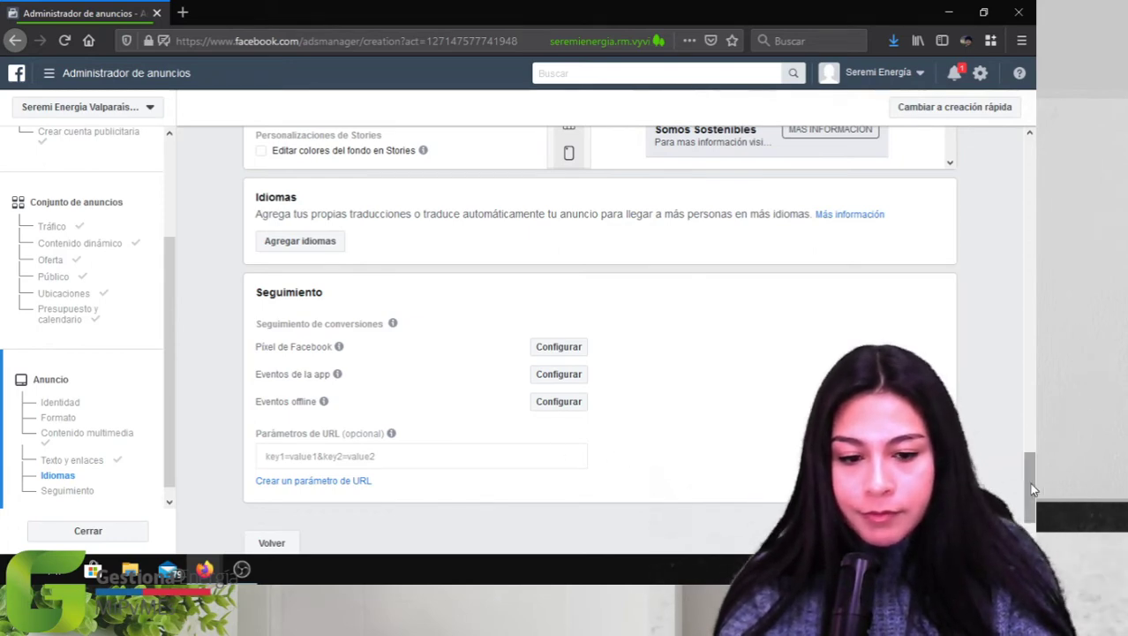
{"action": "scroll", "coordinate": [600, 344], "scroll_direction": "down", "scroll_amount": 2}
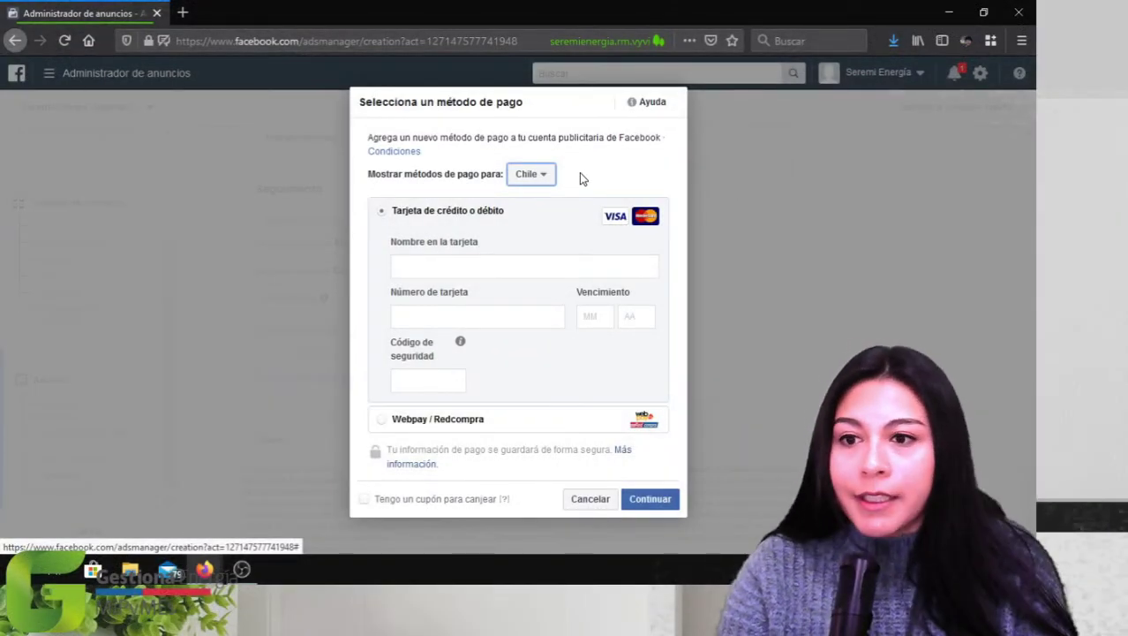
{"action": "left_click", "coordinate": [536, 265]}
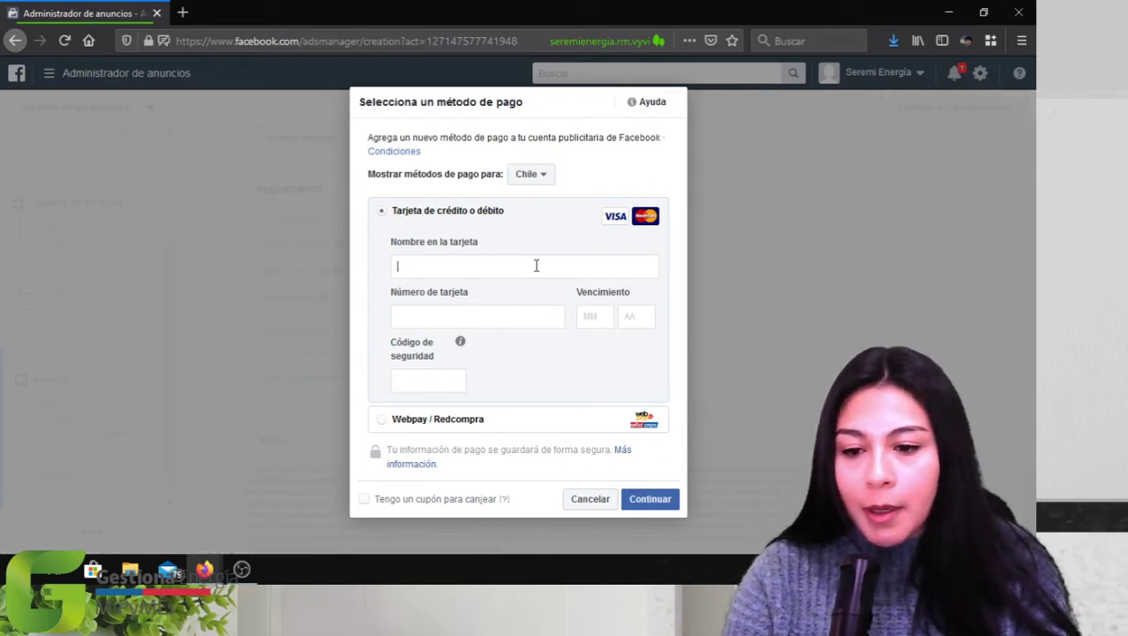